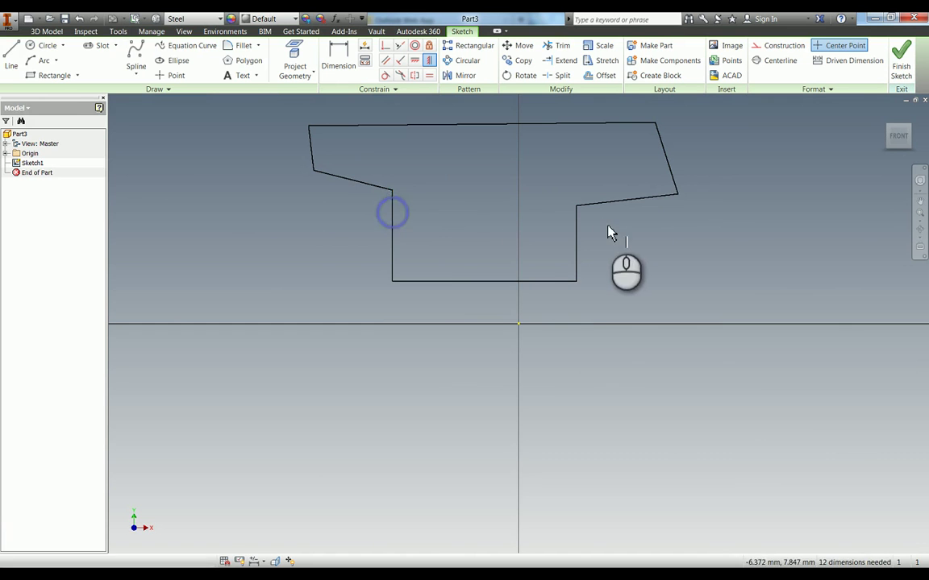
Step: Constrain the slanted end lines on both sides of the upper bar to vertical
left_click(577, 234)
key("Escape")
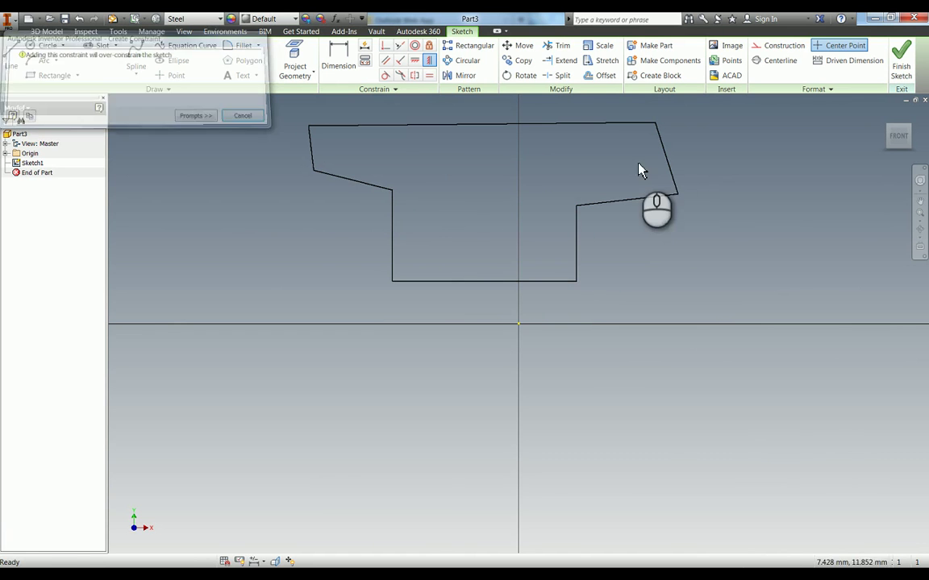
left_click(665, 160)
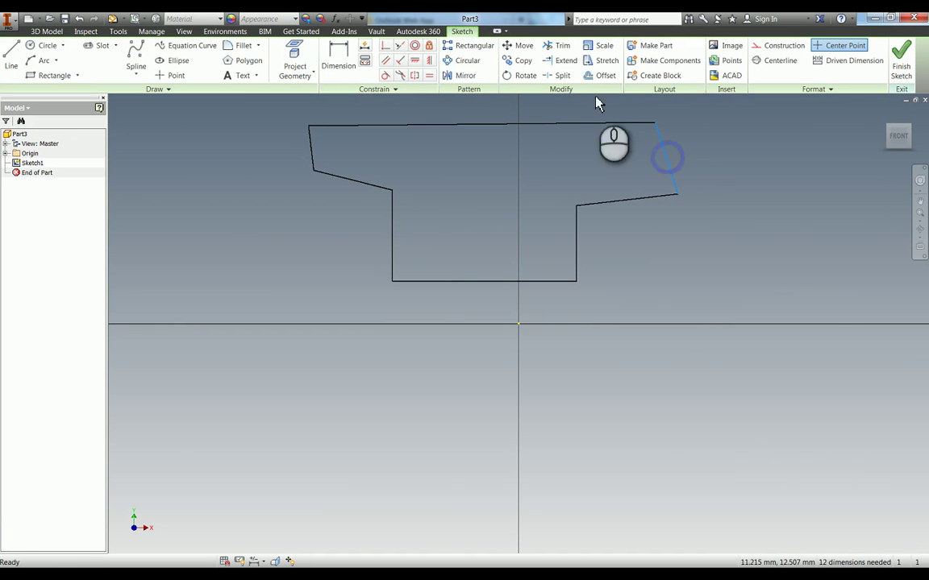
left_click(432, 61)
left_click(310, 143)
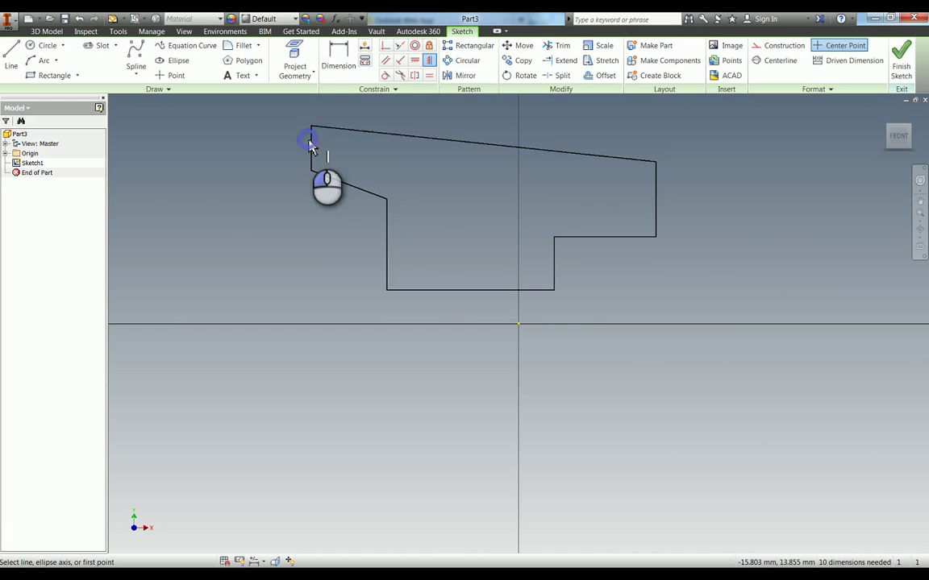
Step: Constrain the sketch's top line and the sloped underside line of the left arm to horizontal
left_click(414, 59)
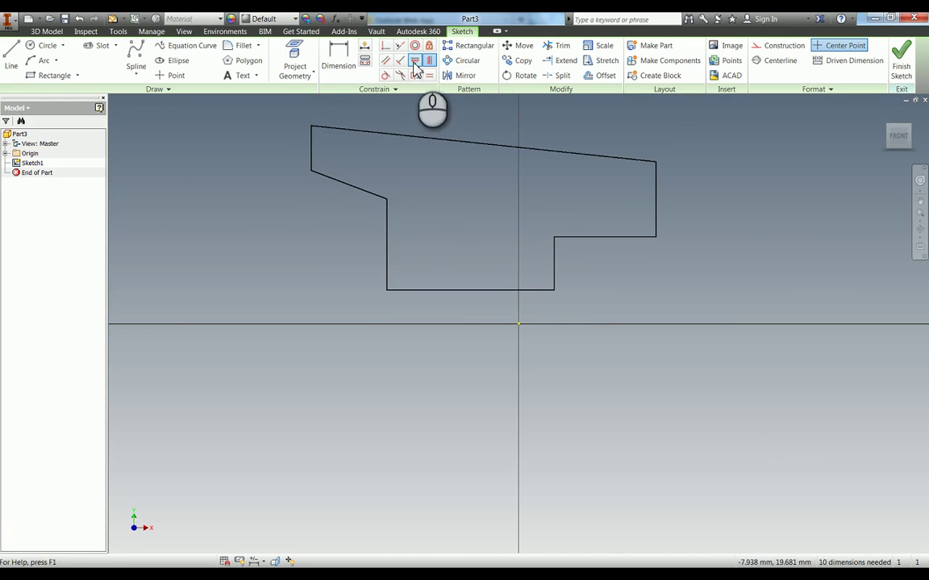
left_click(370, 142)
left_click(342, 182)
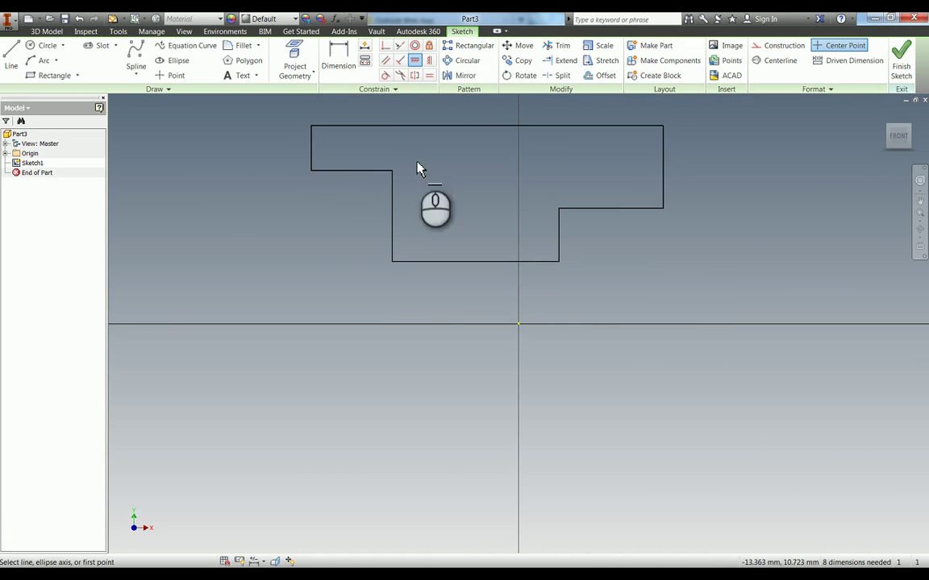
Step: Apply equal constraints between the two arms' underside lines and between the two sides of the stem
left_click(425, 76)
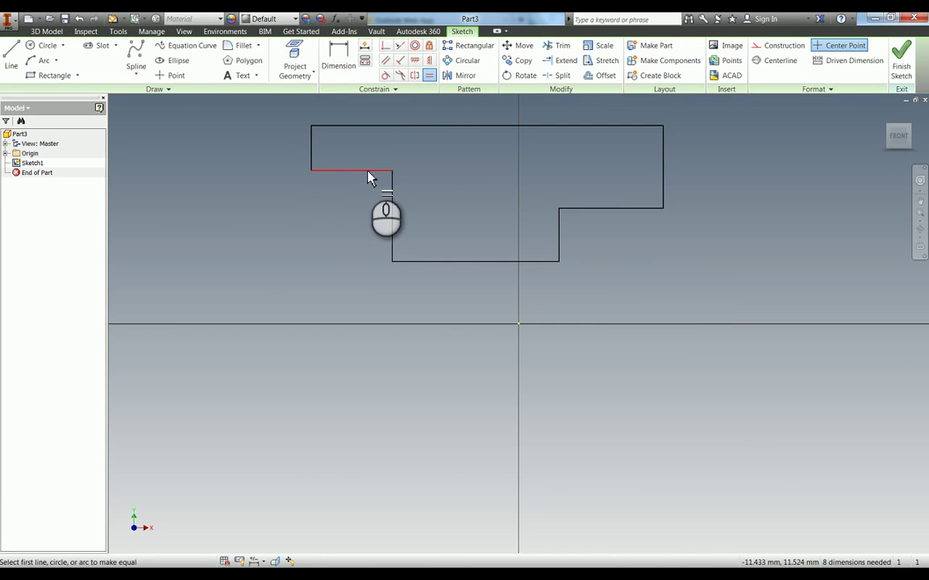
left_click(368, 172)
left_click(580, 209)
left_click(566, 221)
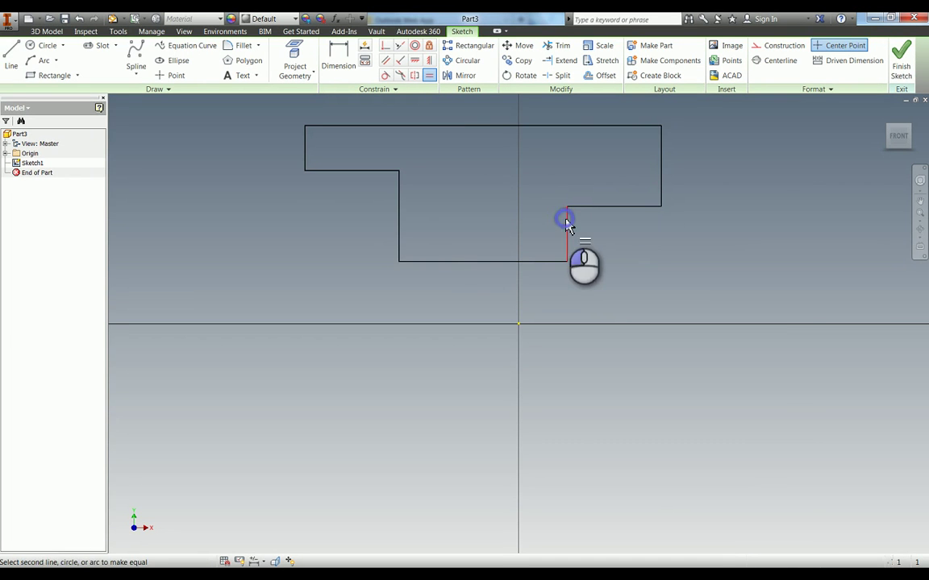
left_click(398, 203)
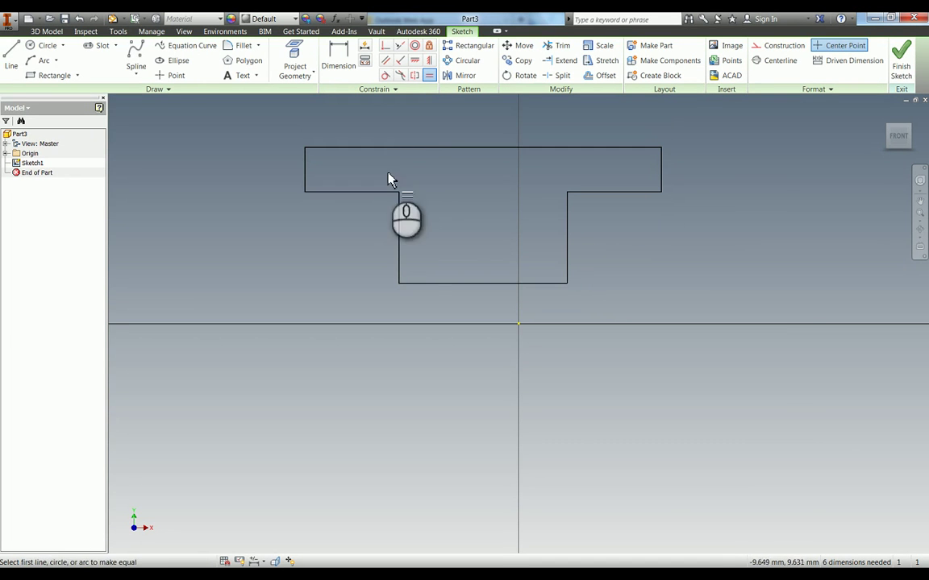
Step: Center the T-profile on the origin by aligning the bottom line's midpoint with it horizontally and vertically
left_click(413, 62)
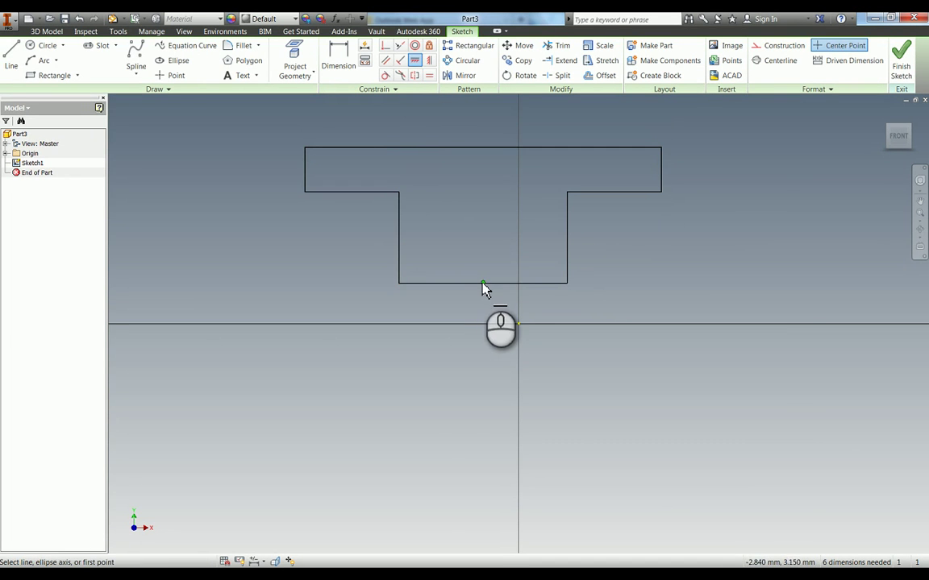
left_click(484, 283)
left_click(519, 325)
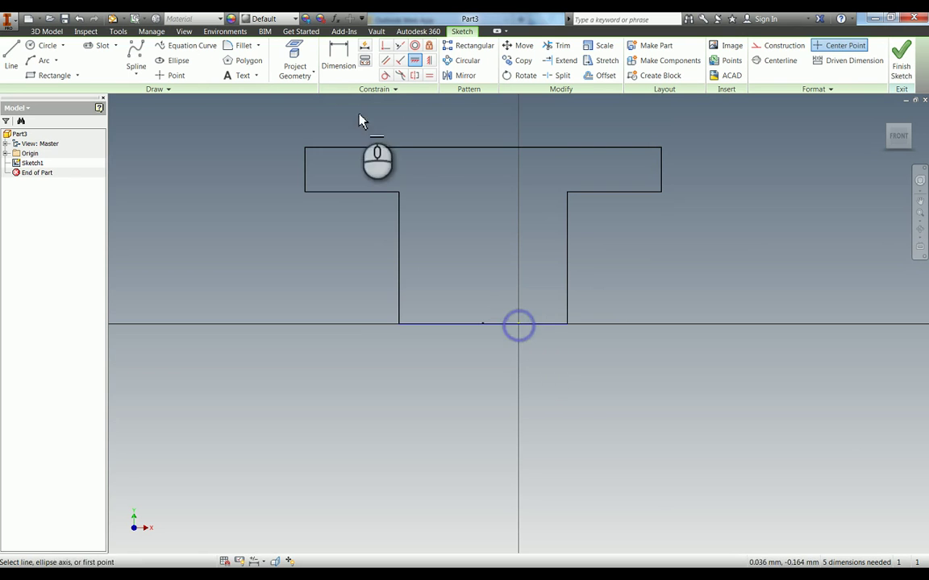
left_click(429, 62)
left_click(482, 324)
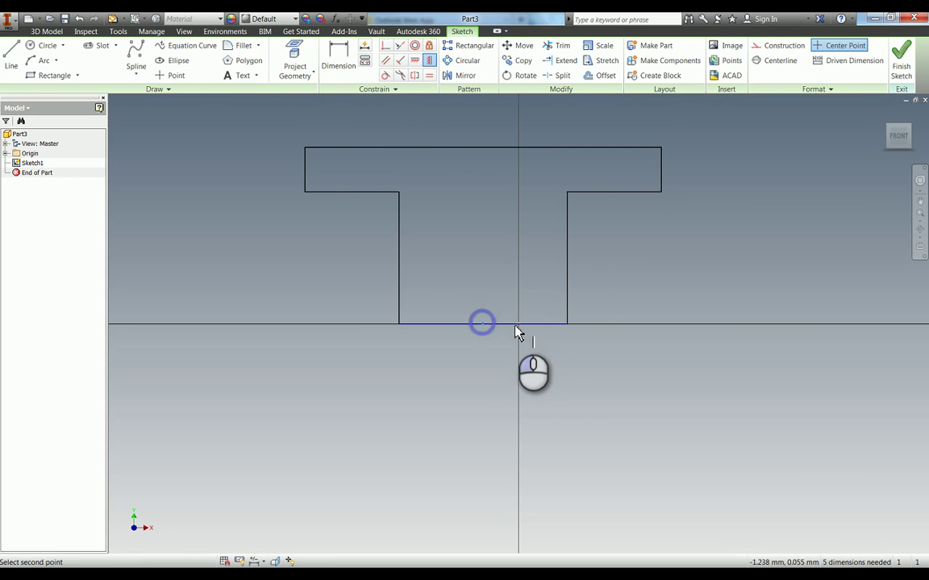
left_click(518, 324)
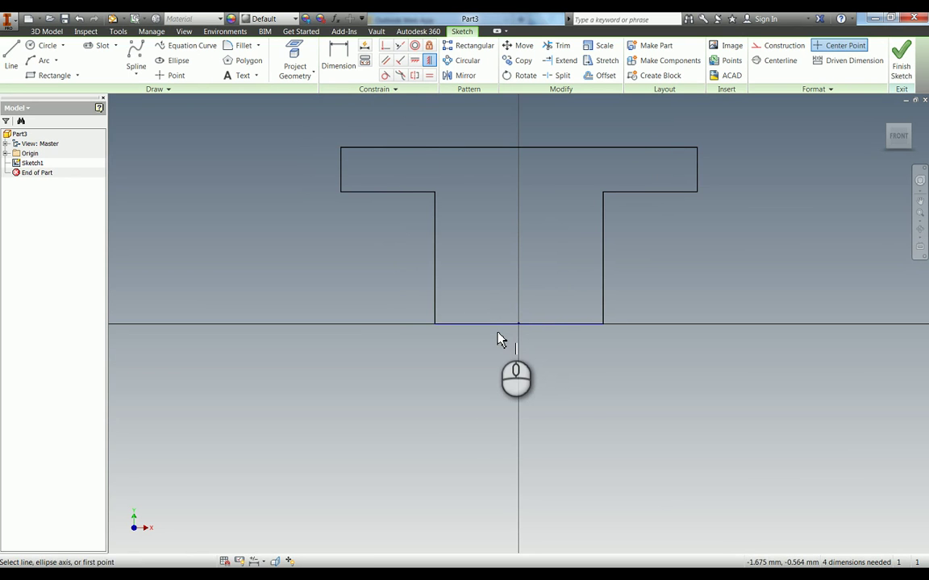
Step: Dimension the stem's bottom line at 38 mm
key("d")
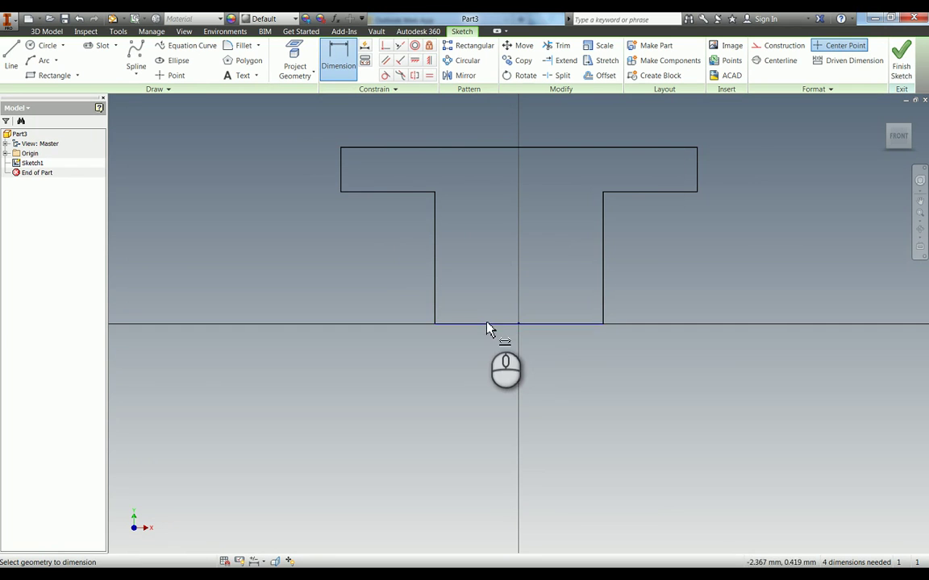
left_click(486, 323)
left_click(491, 384)
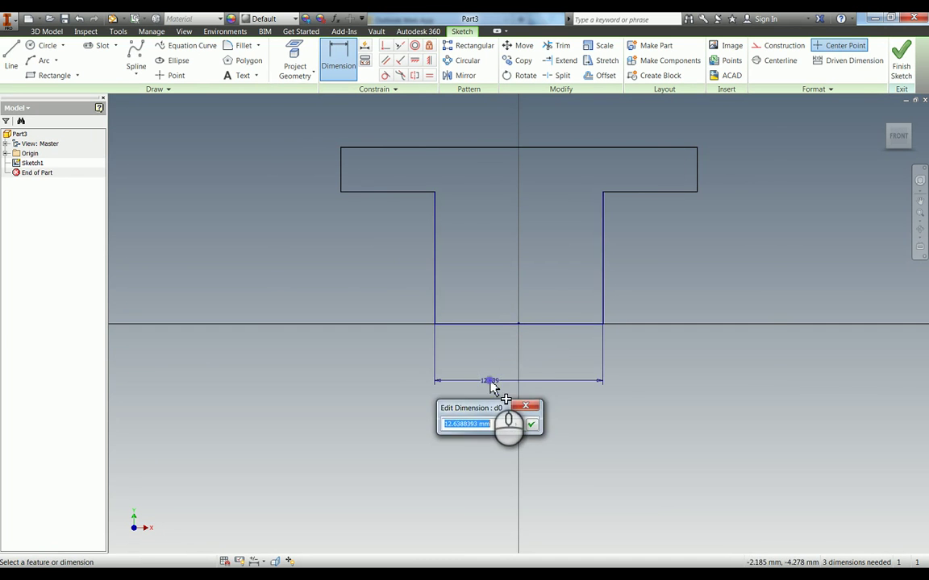
type("38")
key("Return")
scroll(448, 339, "down", 5)
scroll(440, 294, "up", 3)
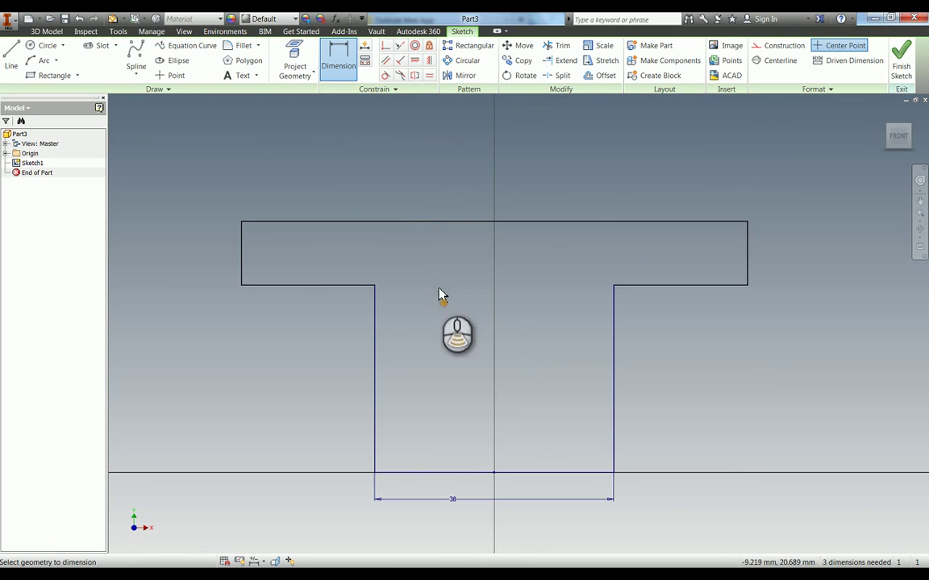
Step: Dimension the top line of the T-profile at 165 mm
left_click(425, 222)
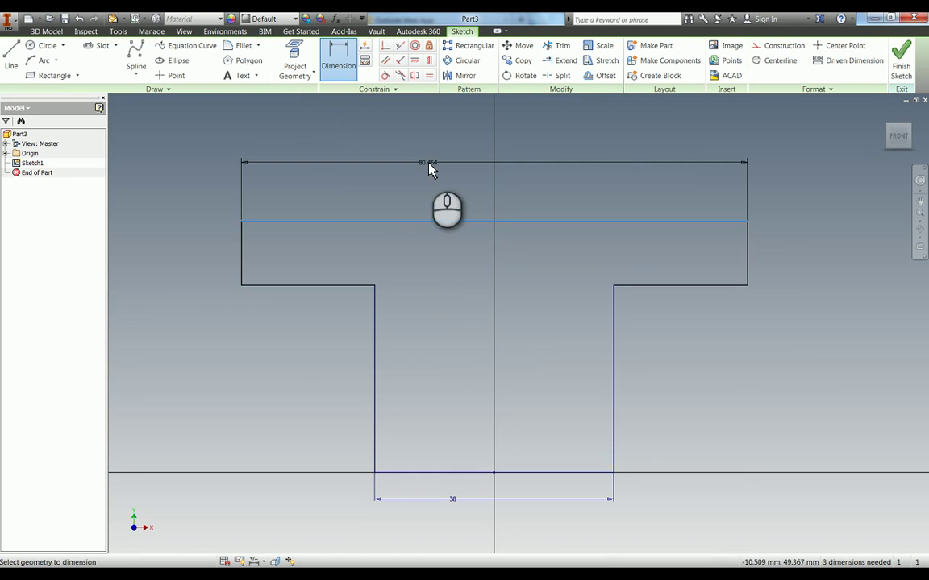
left_click(430, 167)
type("165")
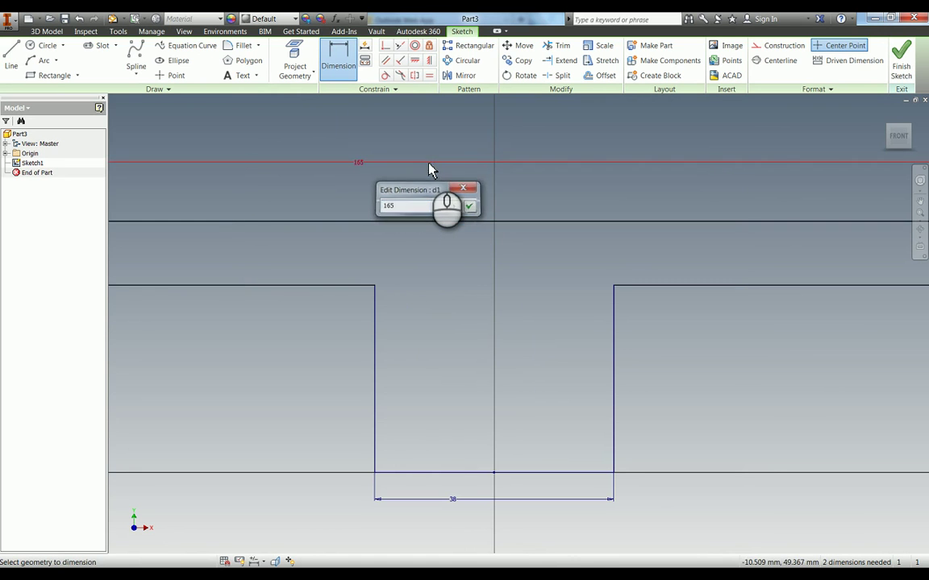
key("Return")
scroll(384, 255, "down", 2)
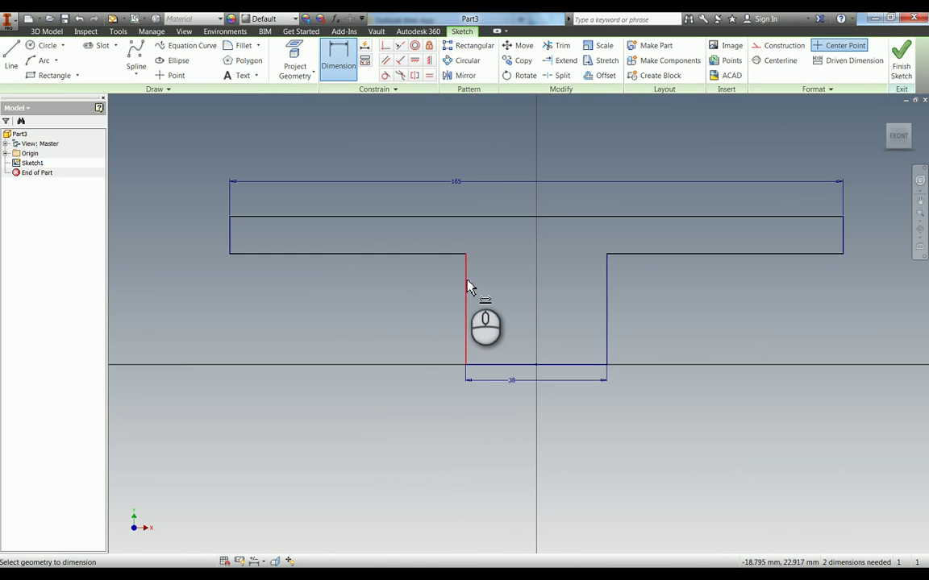
Step: Dimension the stem's left side at 22.5 mm
left_click(466, 278)
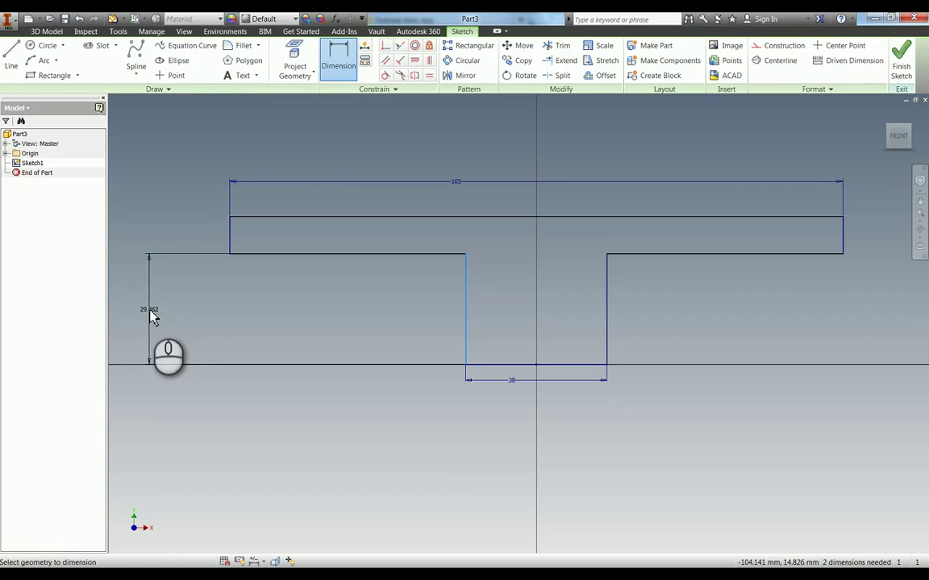
left_click(153, 317)
type("22.5")
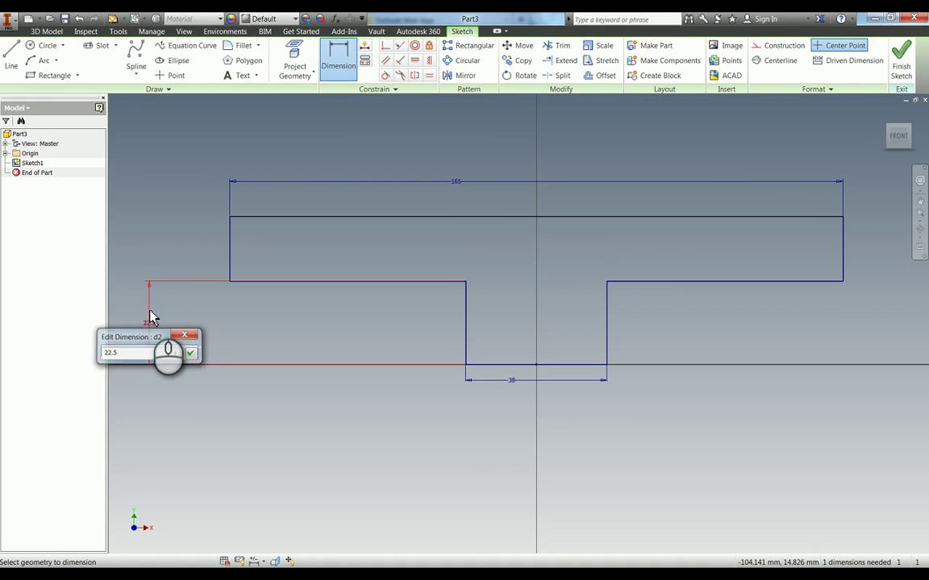
key("Return")
Step: Dimension the overall height between the top and bottom lines of the T-profile at 44.5 mm
left_click(280, 218)
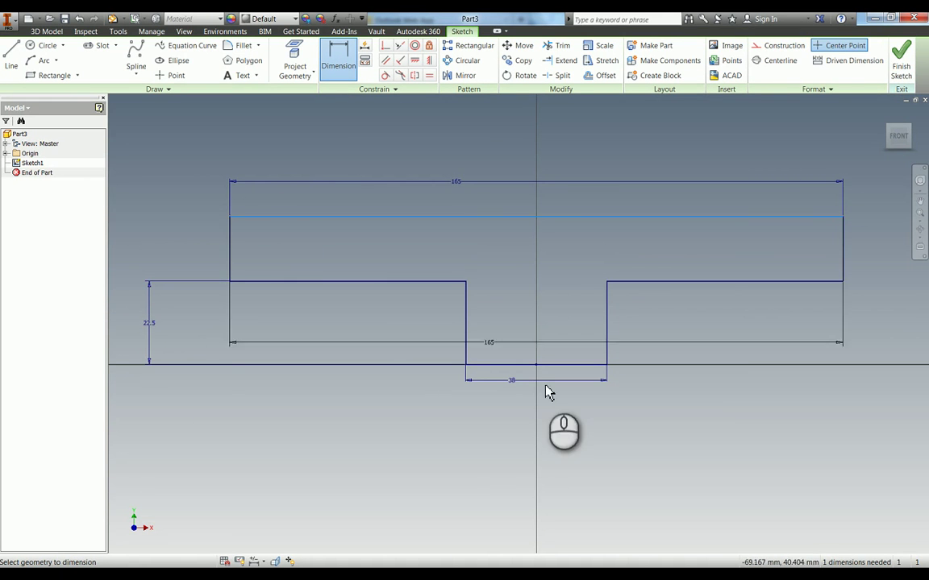
left_click(503, 364)
middle_click_drag(238, 299, 419, 310)
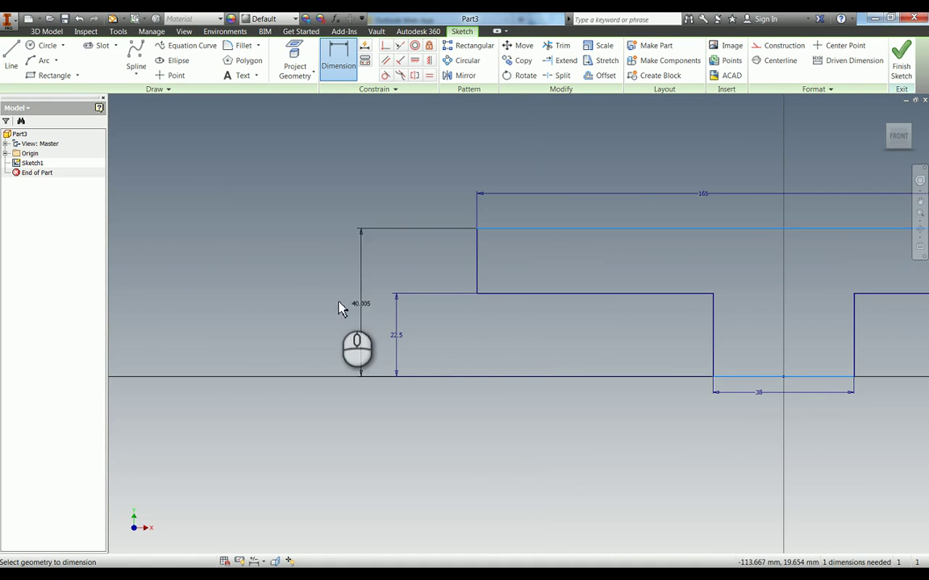
left_click(331, 302)
type("4")
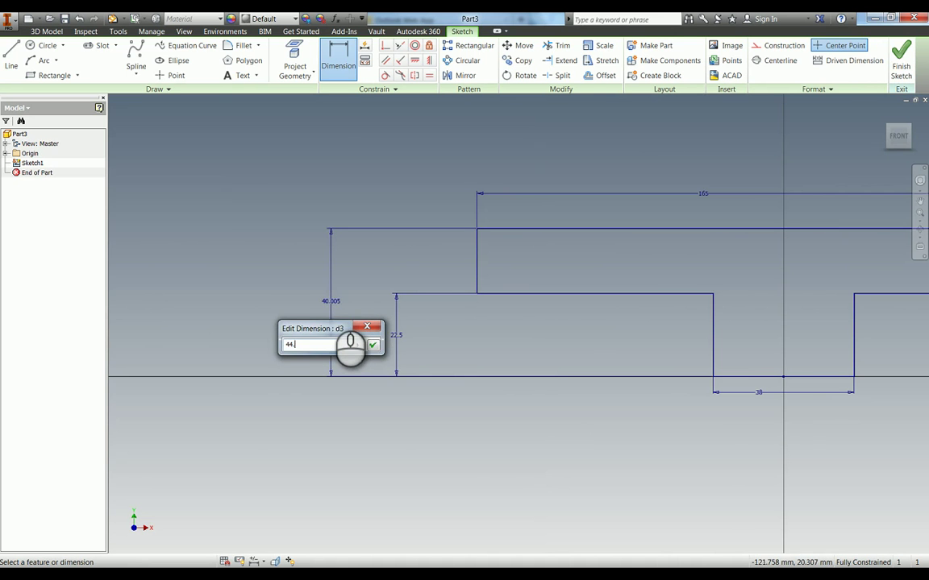
type("4.")
key("Return")
Step: Extrude the T-profile 6 mm in the first direction as a solid
middle_click_drag(417, 311, 409, 306, "shift")
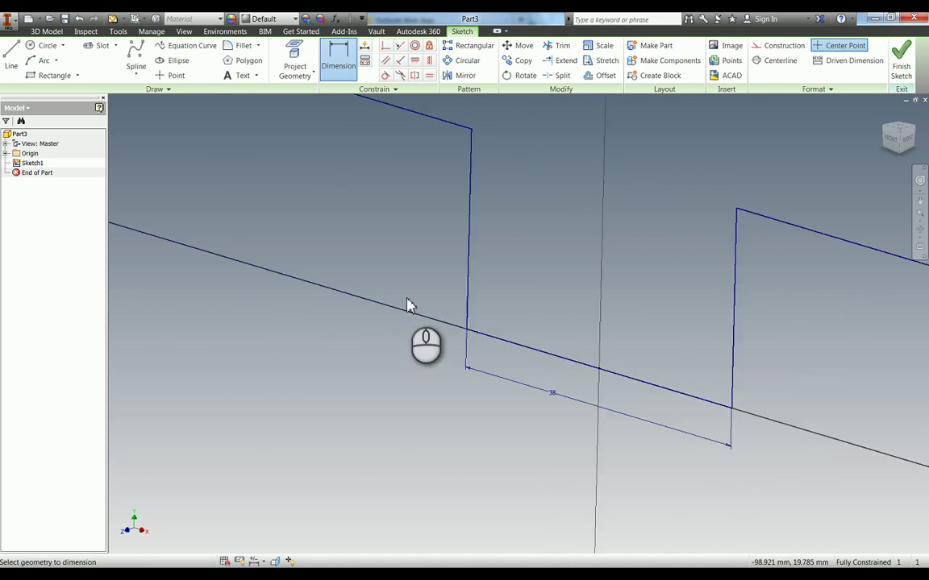
key("e")
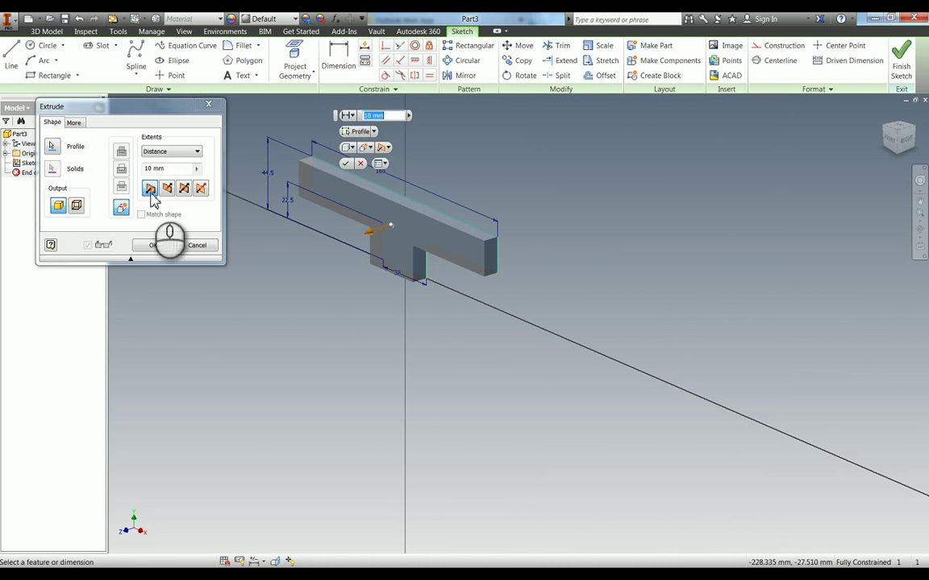
left_click(151, 200)
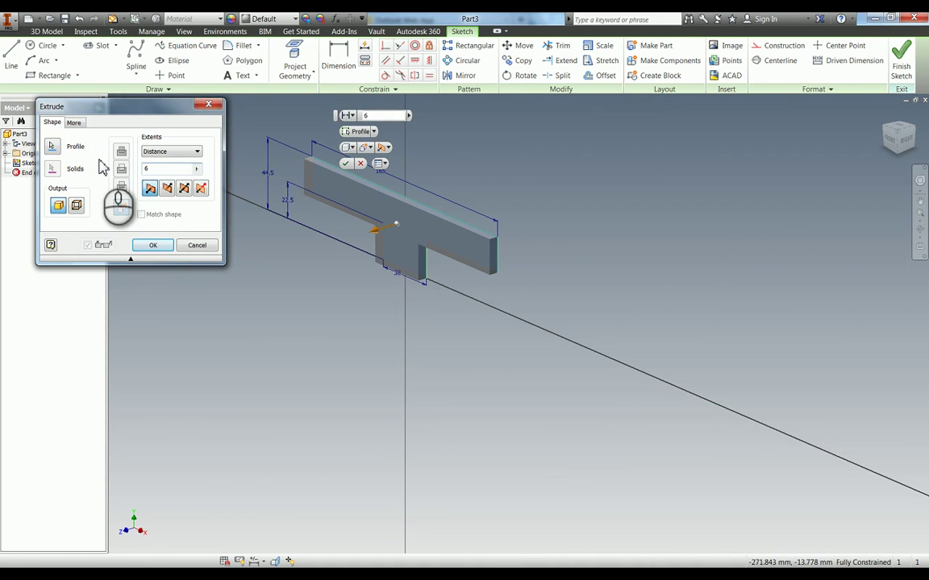
key("Return")
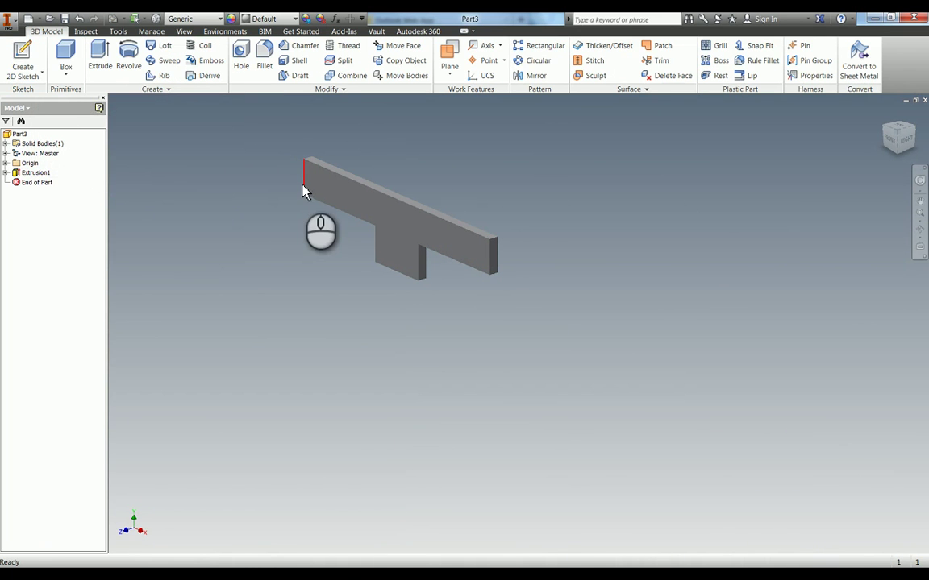
Step: Start a 2 mm fillet and select the four corner edges at the bar's ends and the two inner corners at the stem
key("f")
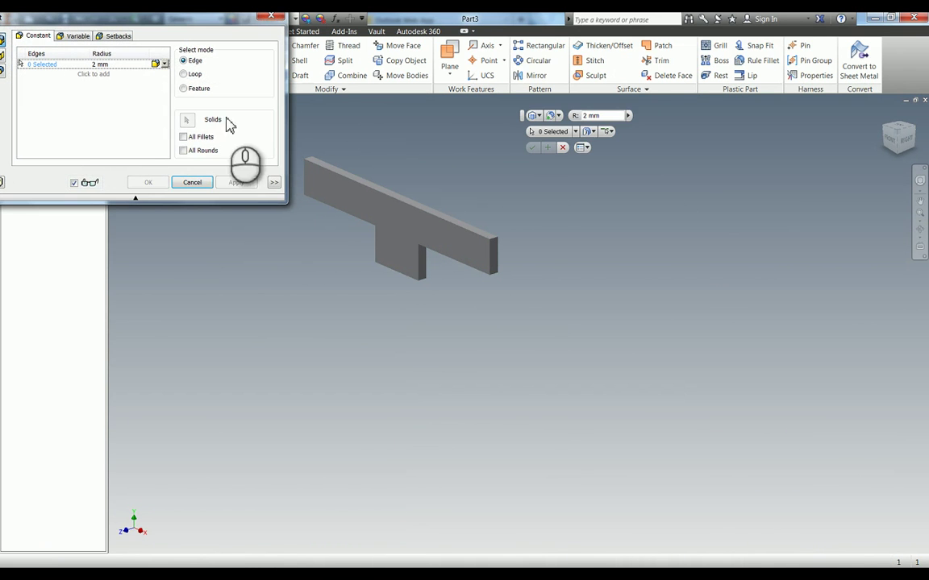
scroll(479, 239, "down", 6)
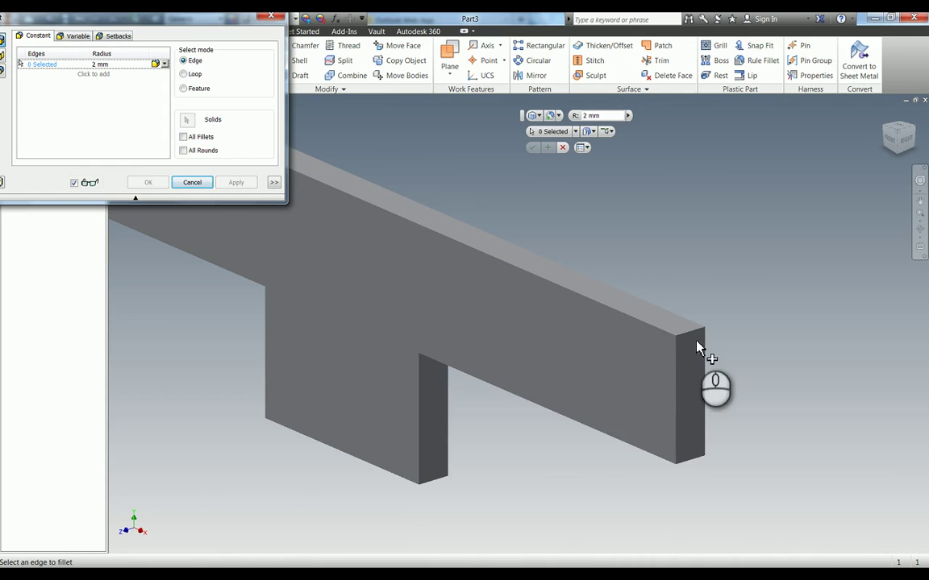
left_click(691, 337)
left_click(690, 458)
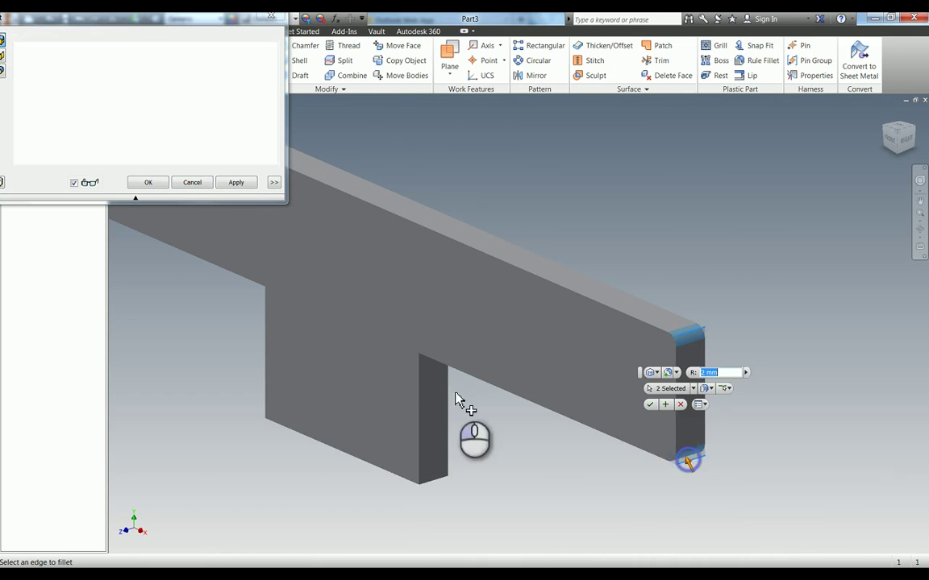
middle_click_drag(757, 528, 369, 228)
left_click(402, 216)
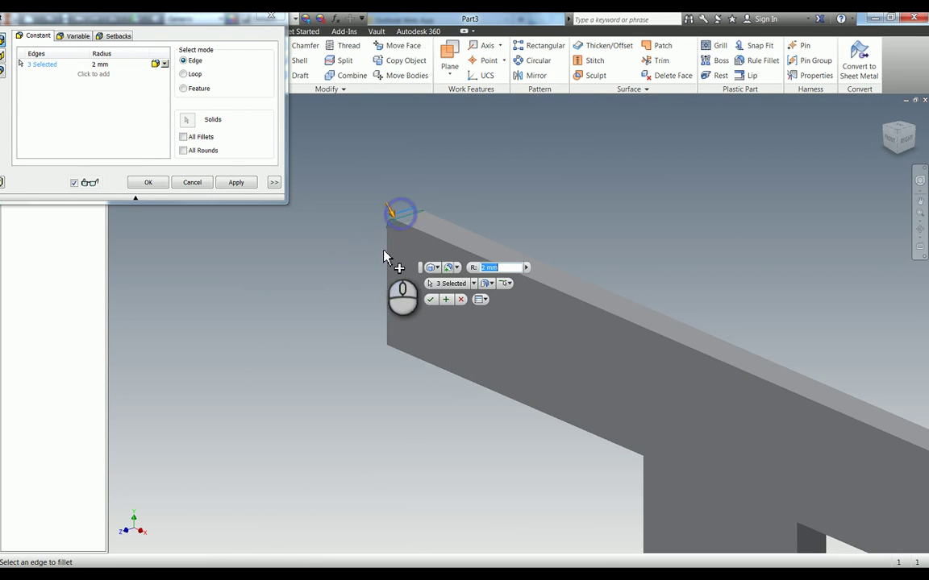
left_click(409, 344)
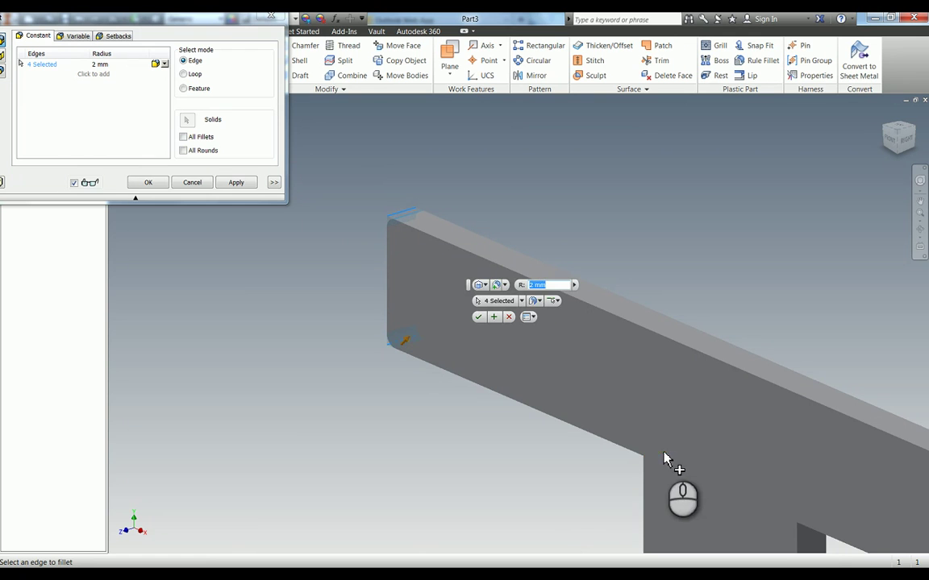
left_click(664, 457)
left_click(809, 524)
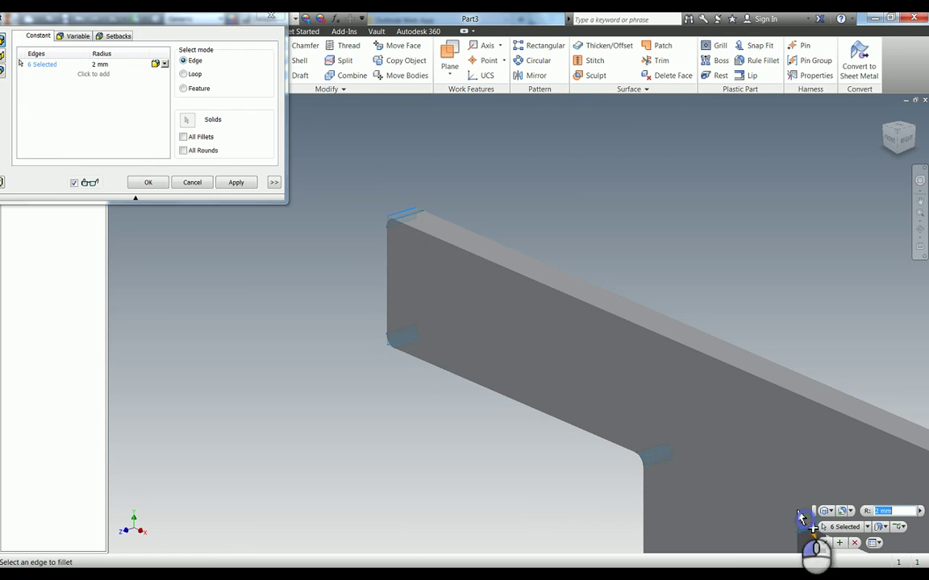
Step: Add the front face's edge loop to the 2 mm fillet, exclude the stem's end edge, and apply the fillet
left_click(184, 73)
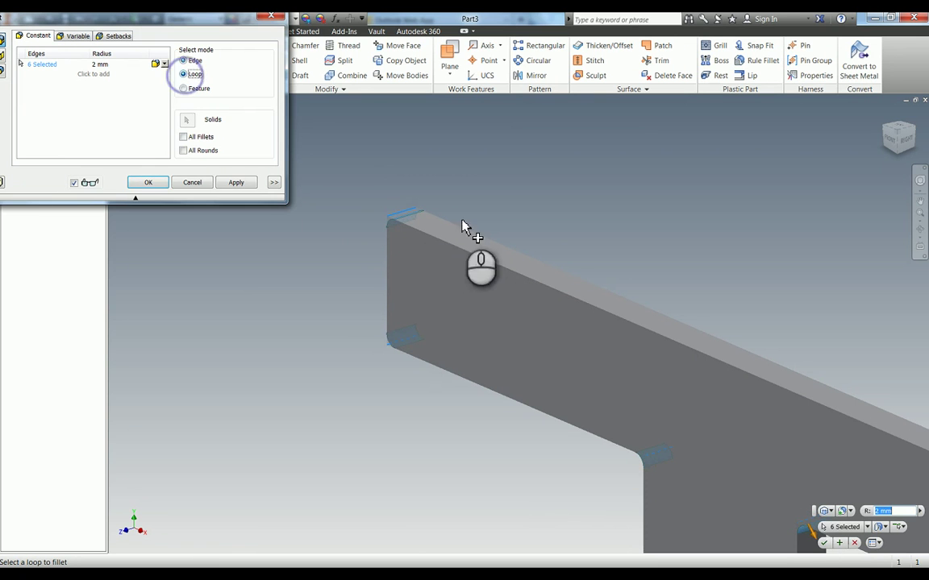
left_click(466, 260)
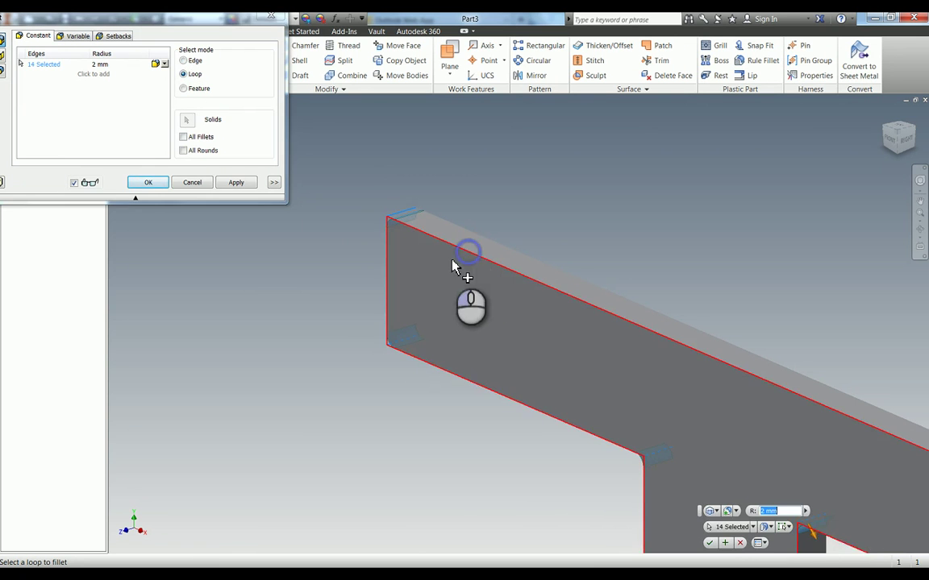
left_click(183, 61)
scroll(357, 214, "down", 5)
scroll(401, 255, "up", 4)
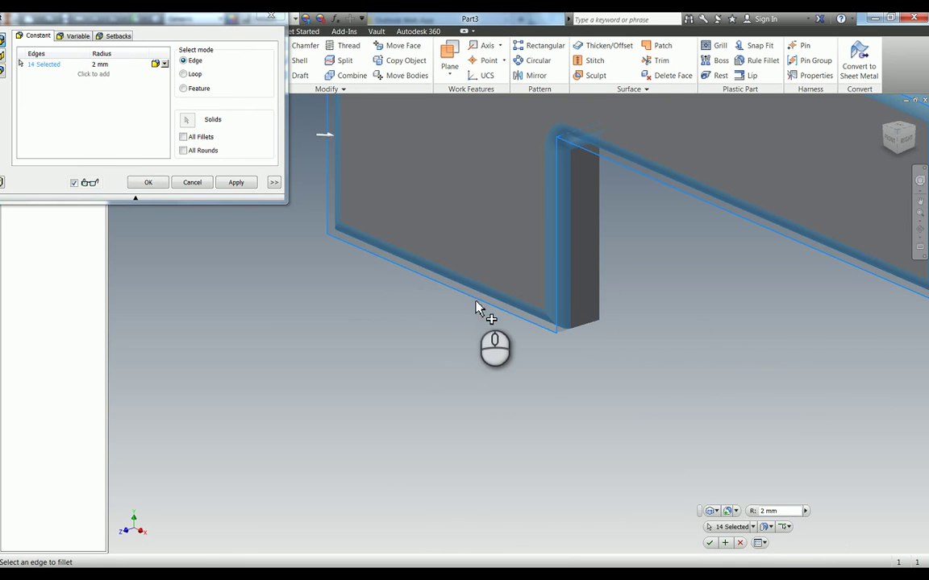
left_click(484, 305, "ctrl")
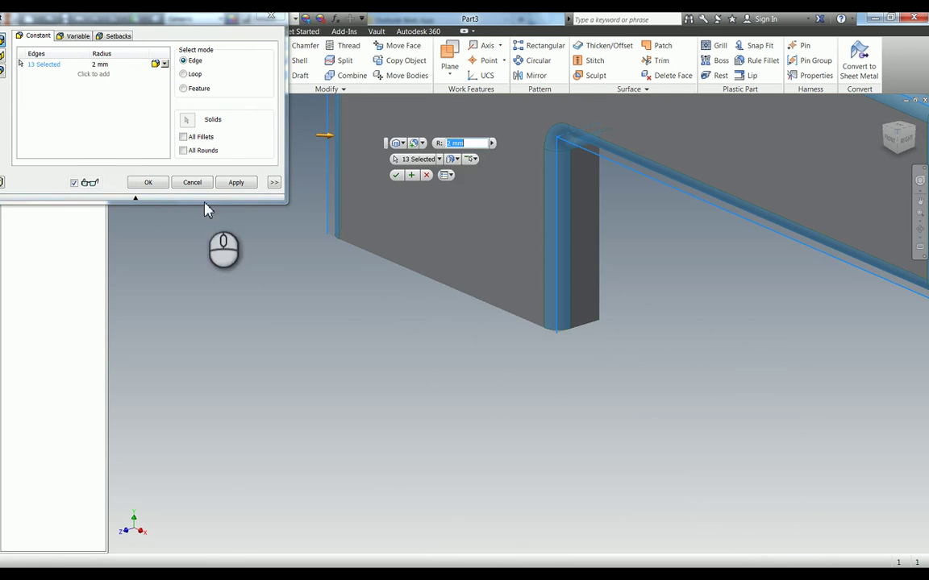
left_click(234, 183)
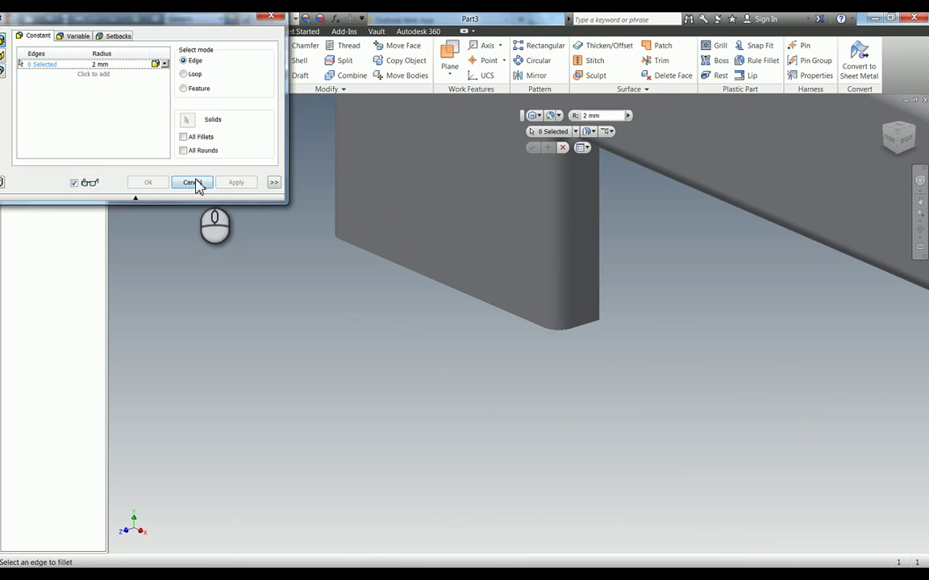
left_click(193, 183)
scroll(322, 226, "down", 3)
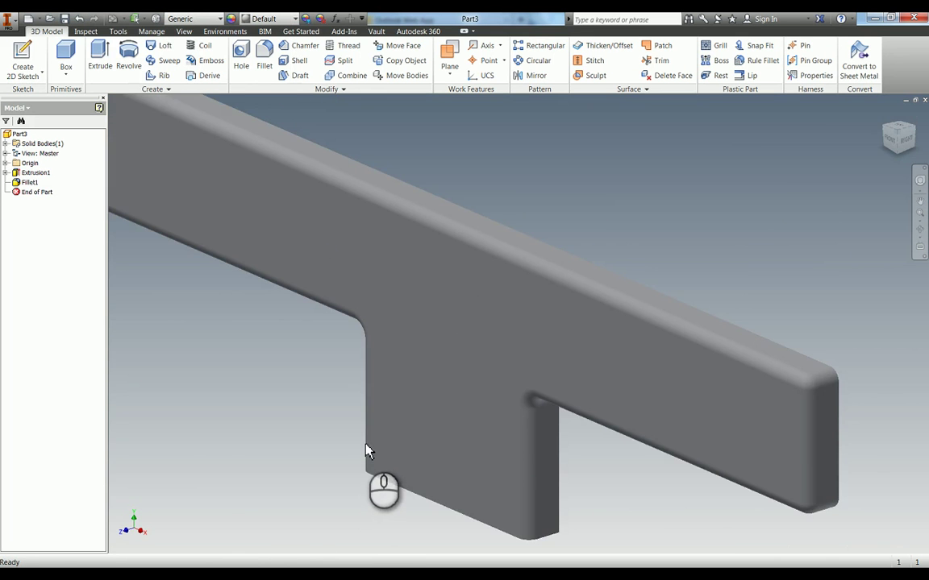
scroll(419, 454, "down", 3)
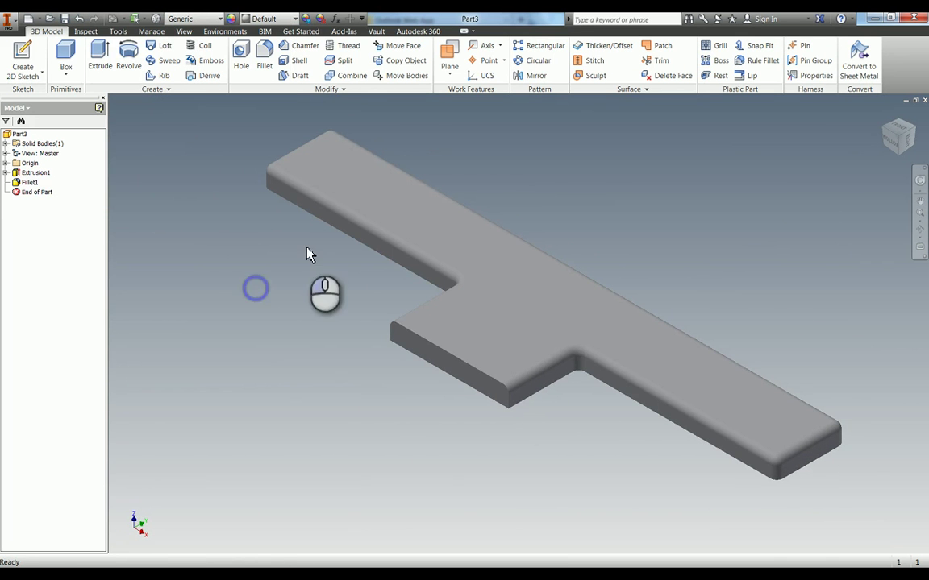
Step: Start a sketch on the stem's end face and place two points about 23 mm apart inside it
key("s")
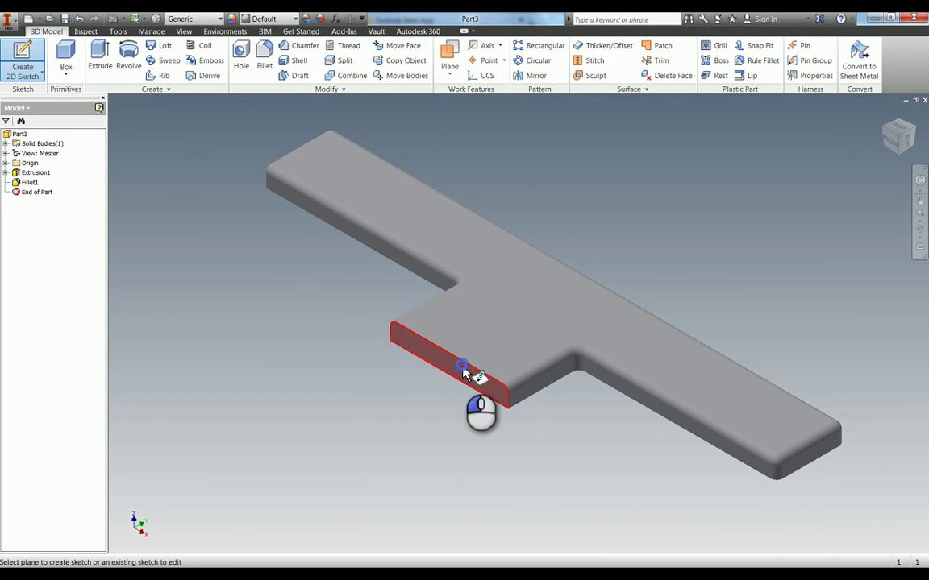
left_click(467, 373)
left_click(172, 75)
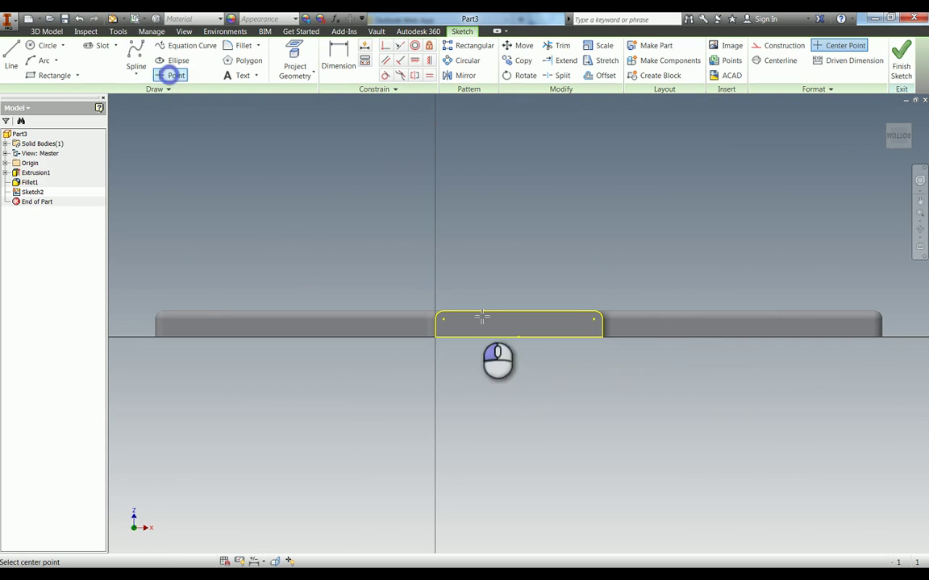
left_click(460, 327)
left_click(561, 327)
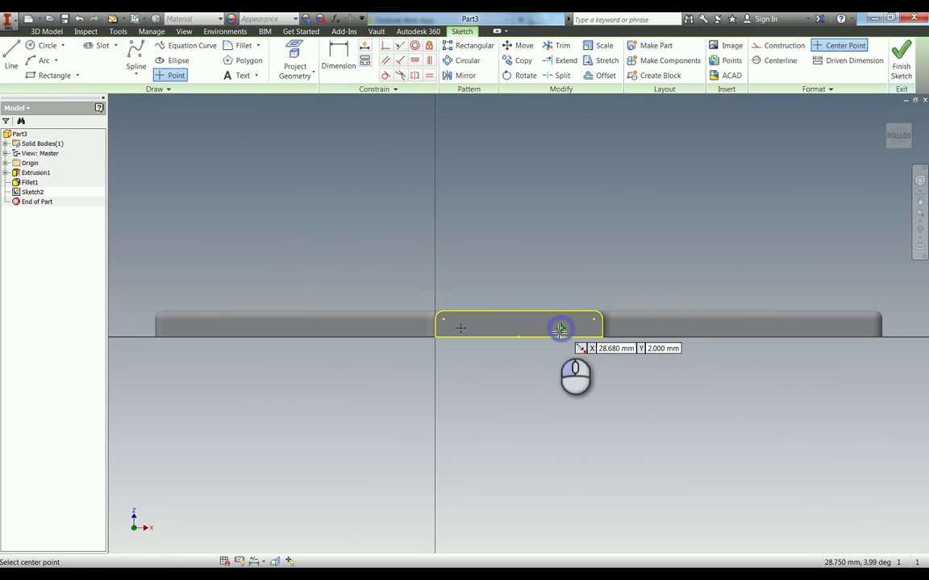
Step: Dimension the left point 3 mm from the end face's bottom edge
key("d")
left_click(464, 336)
left_click(460, 327)
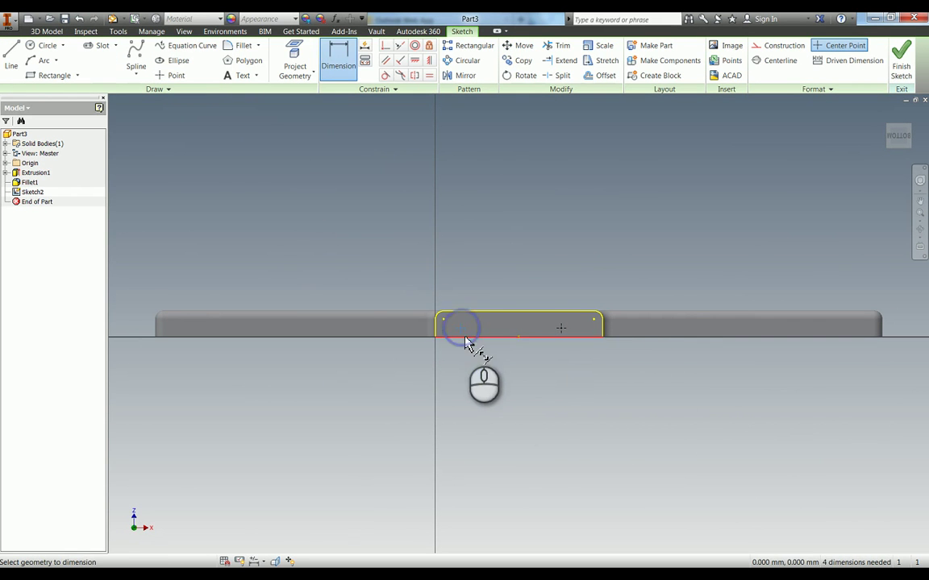
left_click(367, 380)
key("Return")
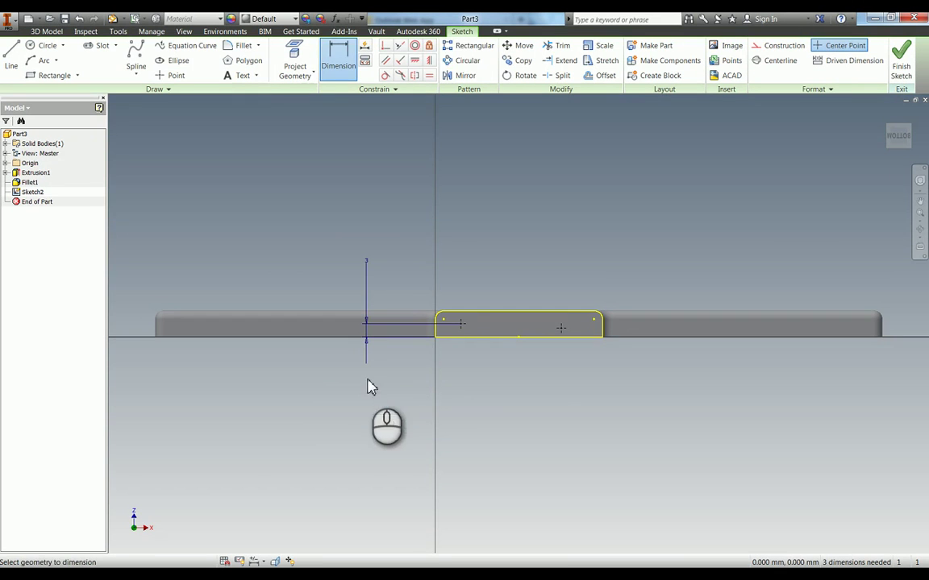
Step: Align the two points horizontally and connect them with a construction line
left_click(415, 60)
left_click(463, 329)
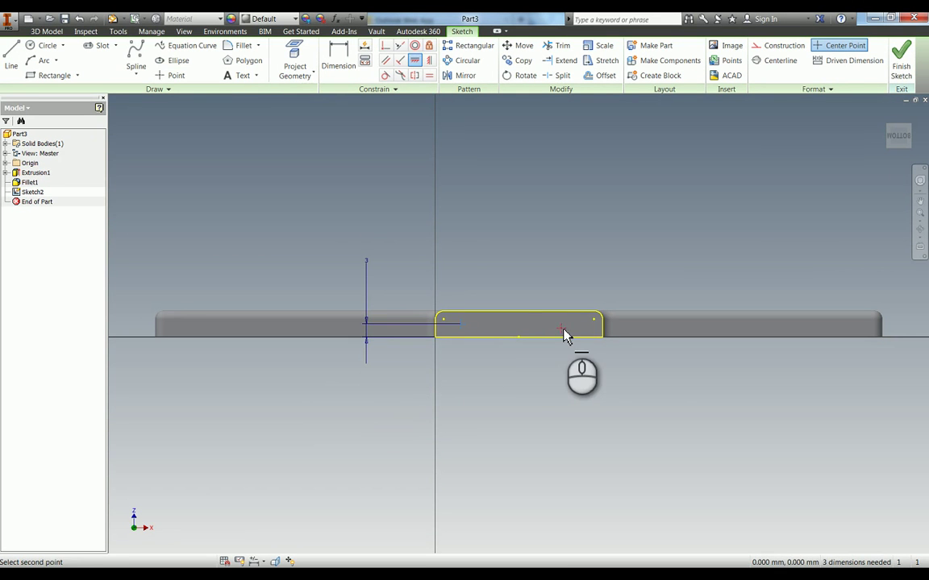
left_click(561, 328)
key("l")
left_click(780, 45)
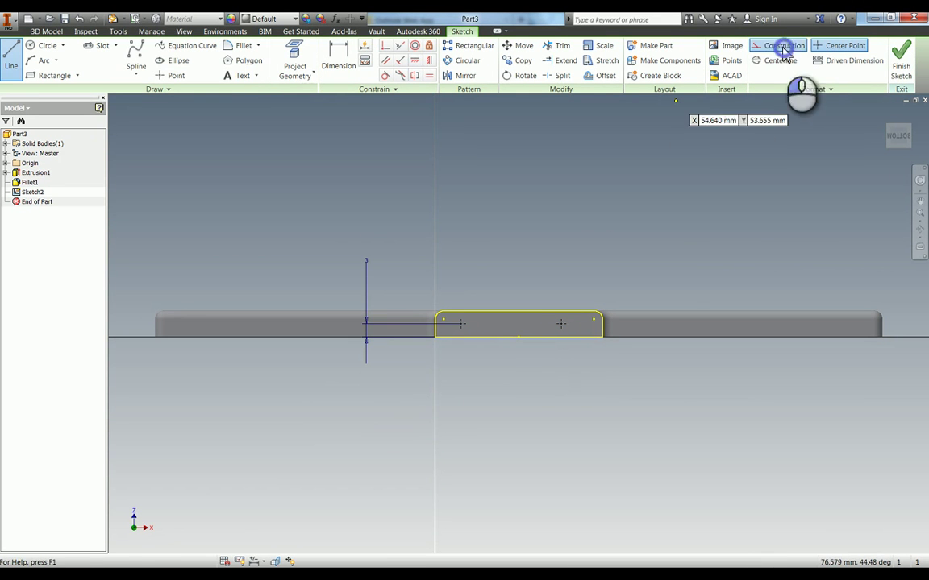
left_click(461, 324)
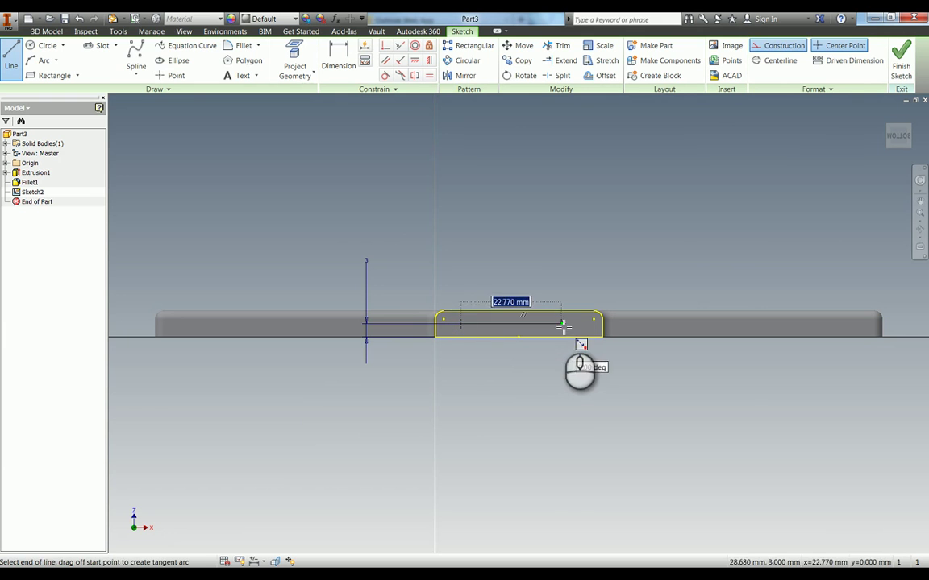
left_click(560, 323)
Step: Constrain the construction line's midpoint vertically to the midpoint of the end face's top edge and test the symmetric movement
left_click(431, 62)
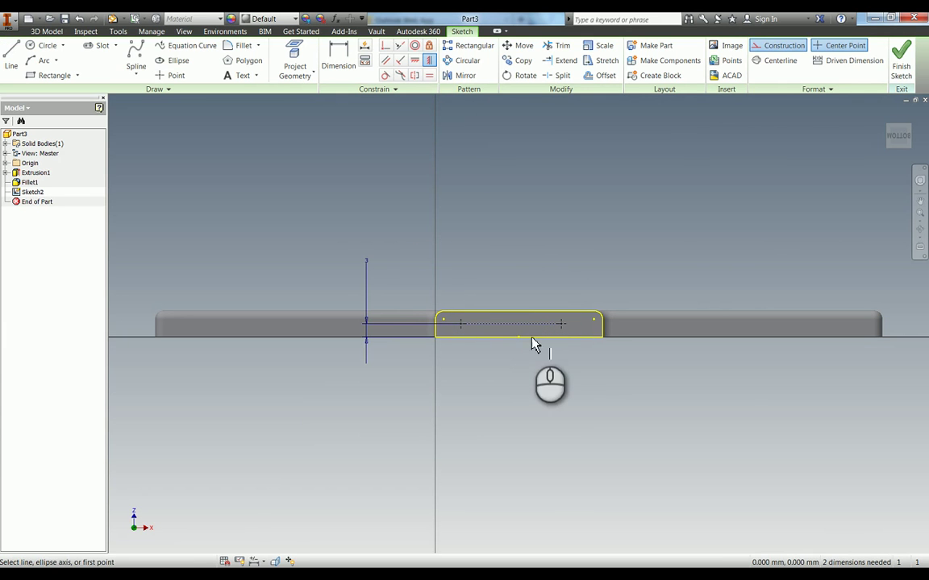
left_click(512, 323)
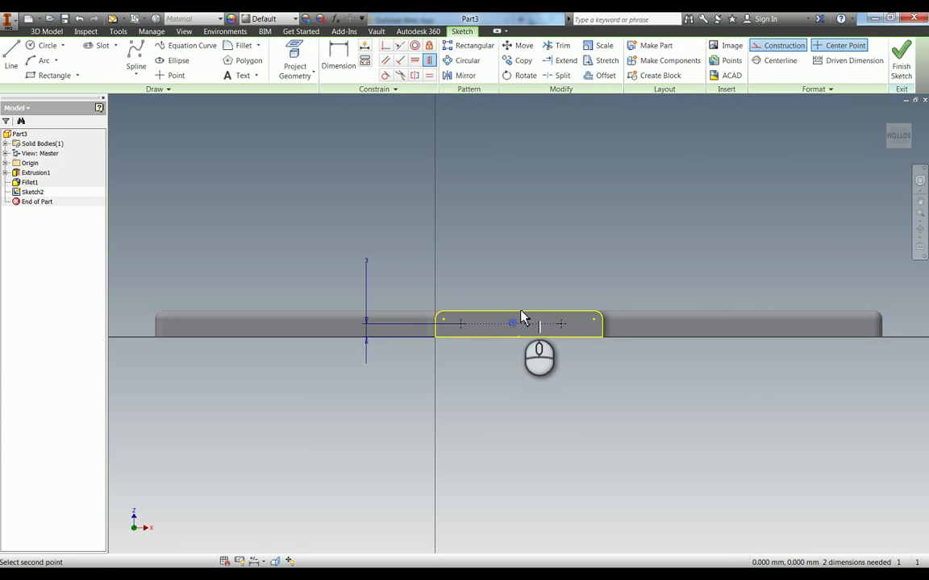
left_click(520, 313)
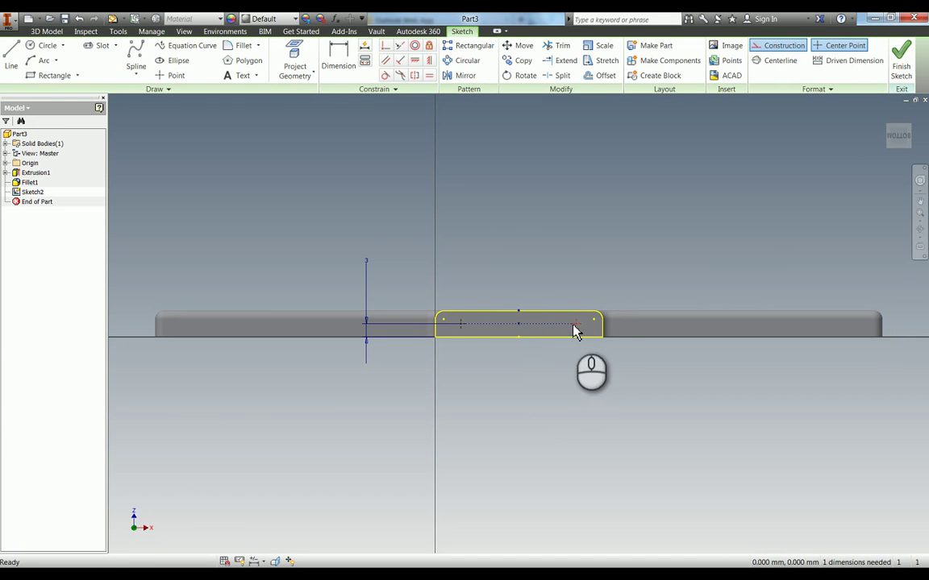
left_click_drag(575, 325, 552, 248)
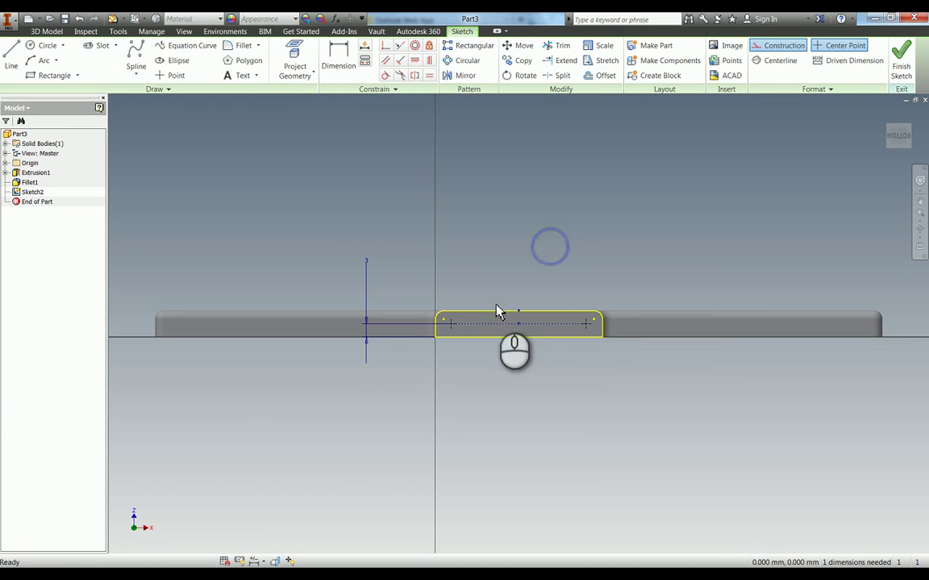
Step: Dimension the construction line between the two points at 28 mm
left_click(469, 324)
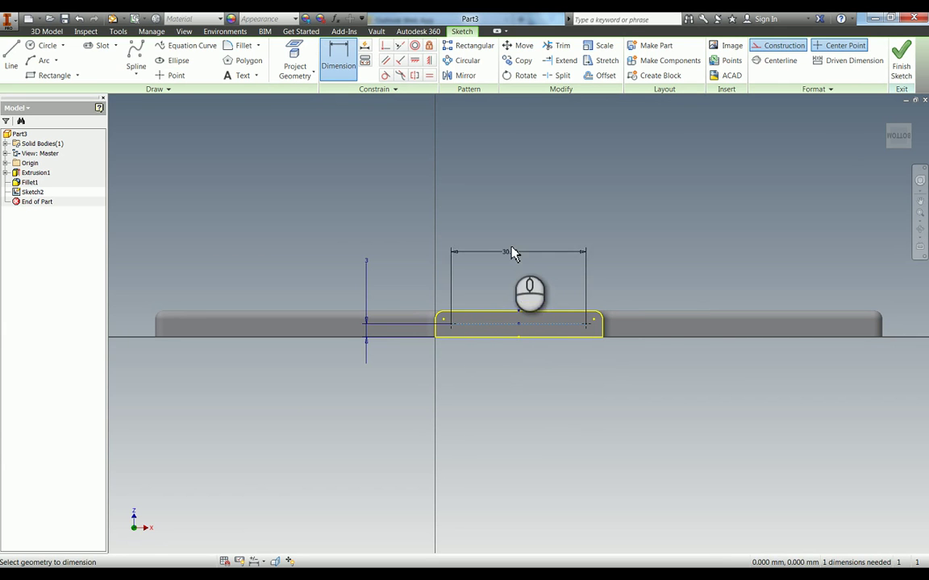
left_click(514, 244)
type("20")
key("Return")
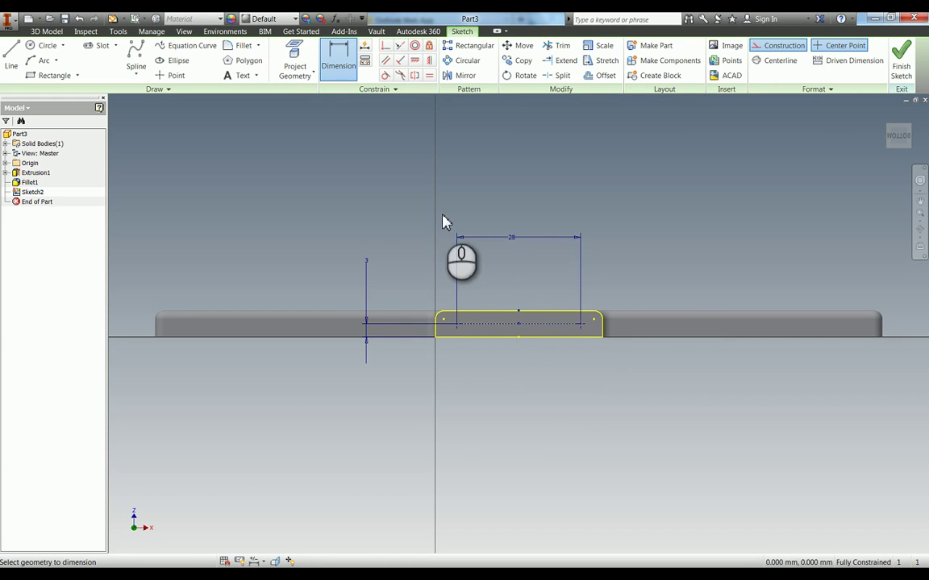
Step: Create tapped holes at the two points with ISO Metric profile M3x0.5 threads and an 11 mm depth
key("h")
left_click(207, 317)
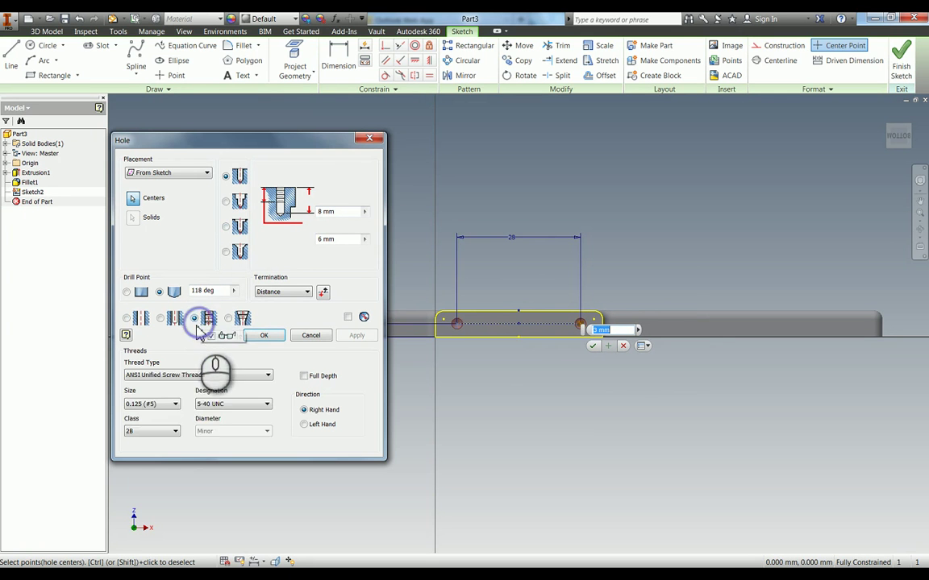
left_click(190, 375)
left_click(155, 401)
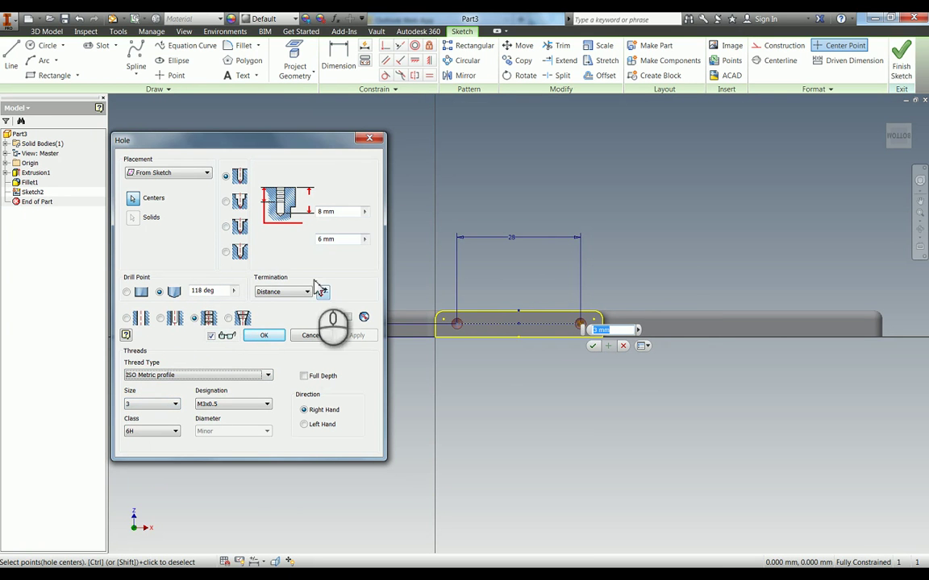
left_click(349, 213)
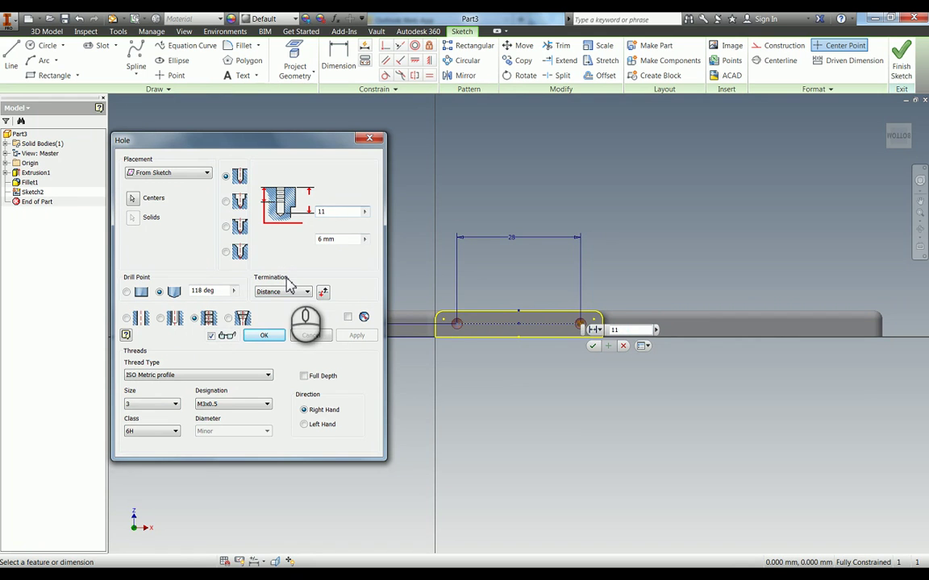
left_click(264, 336)
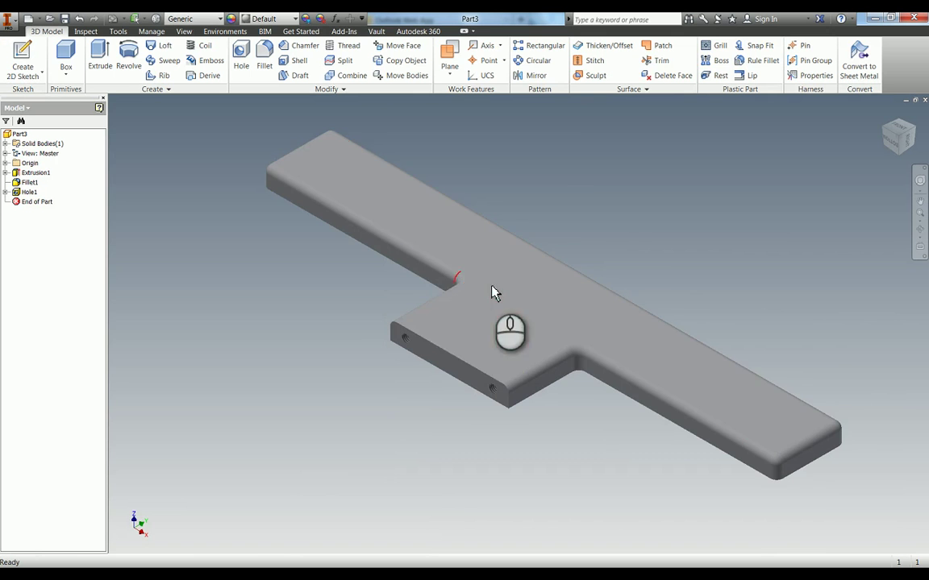
Step: Start a sketch on the bar's long outer face opposite the stem and place three points in a row along it
key("F4")
mouse_move(559, 316)
left_mouse_down()
mouse_move(504, 342)
mouse_move(439, 335)
left_mouse_up()
key("s")
left_click(441, 330)
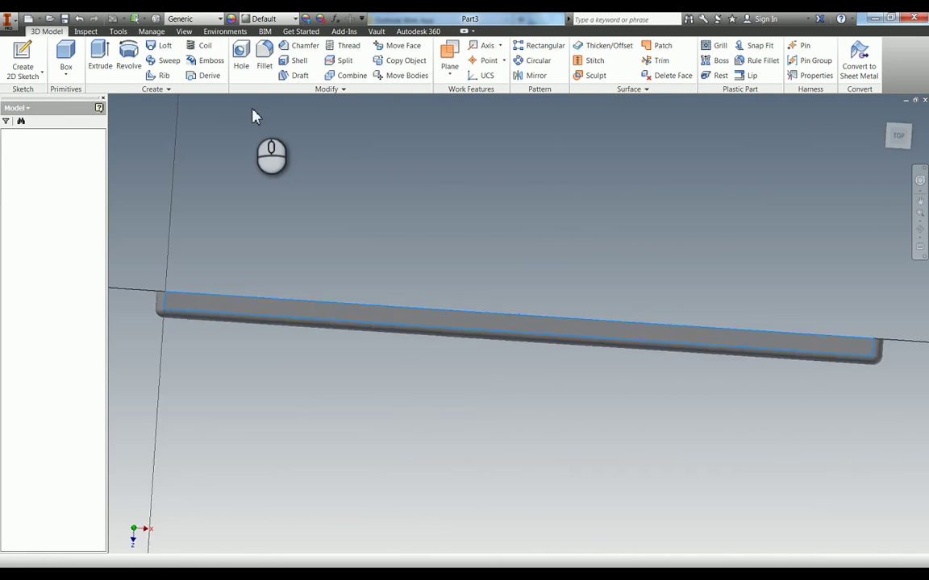
left_click(179, 75)
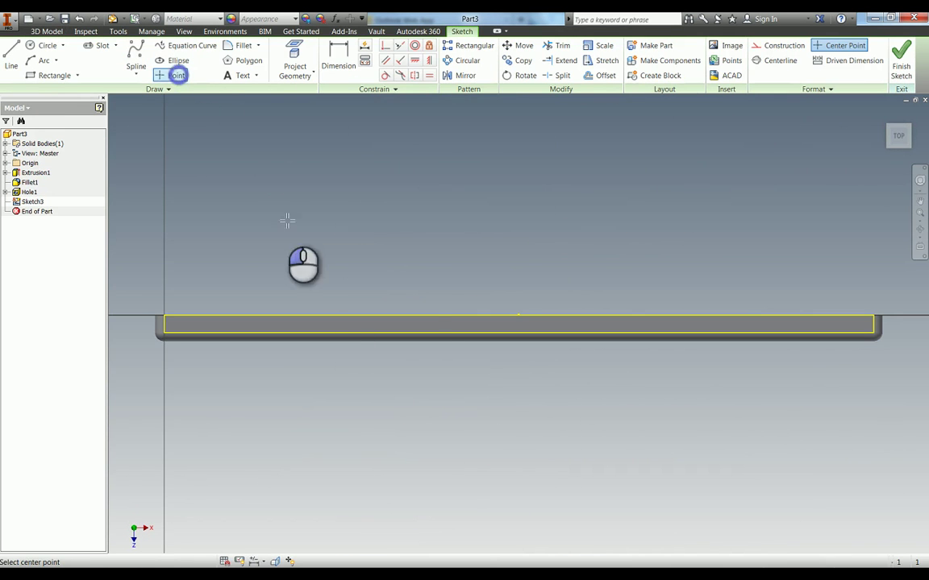
left_click(325, 323)
left_click(694, 323)
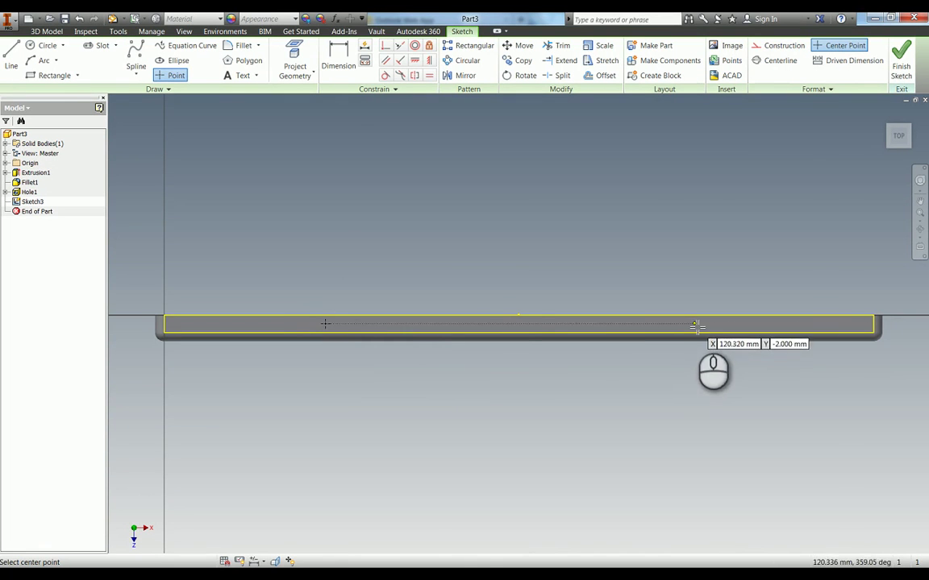
left_click(509, 323)
Step: Constrain the middle point vertically to the long edge's midpoint and align the two outer points horizontally with it
left_click(430, 62)
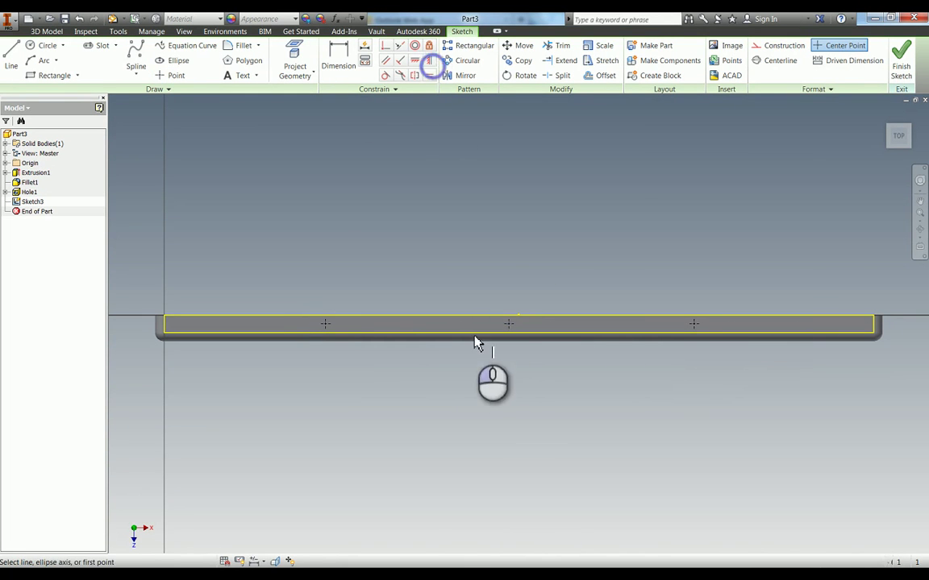
left_click(518, 331)
left_click(415, 62)
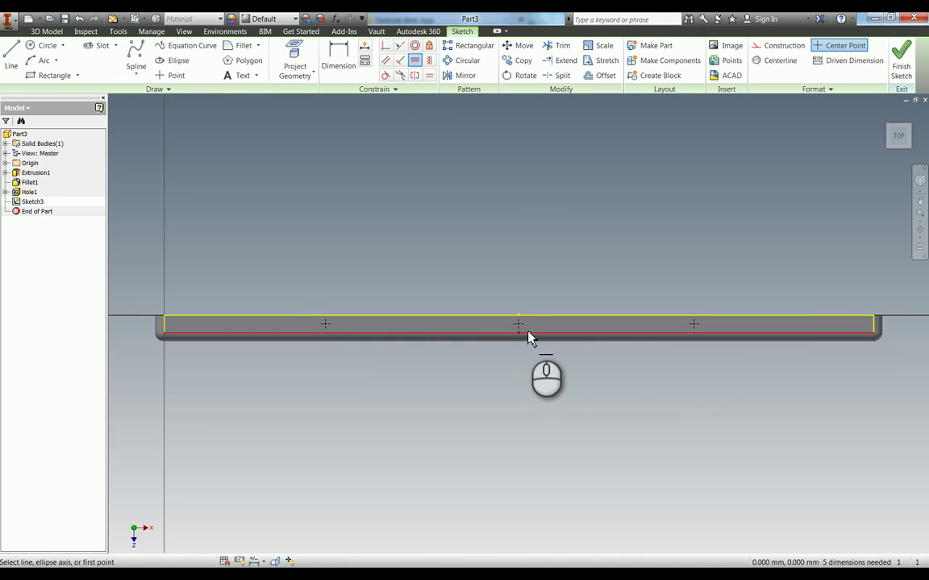
left_click(694, 323)
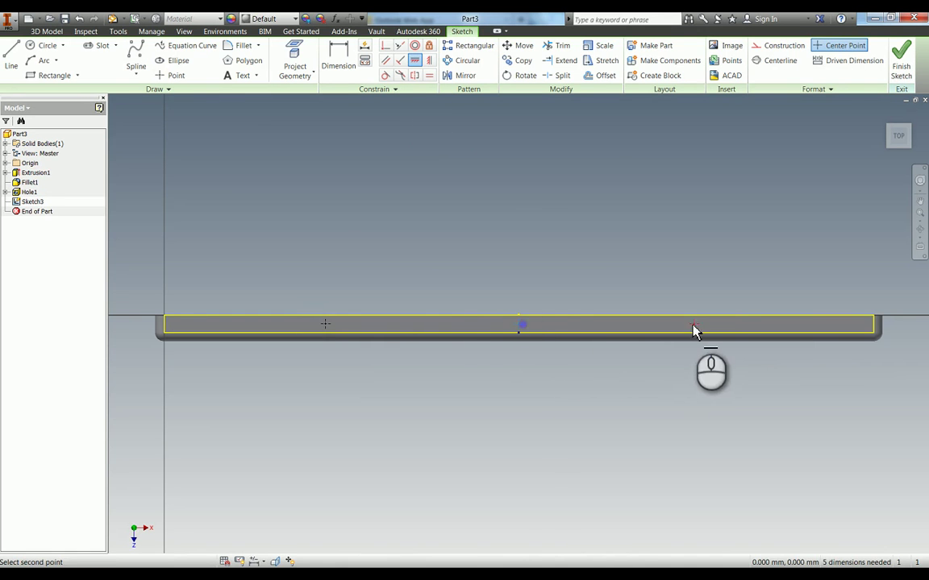
left_click(518, 326)
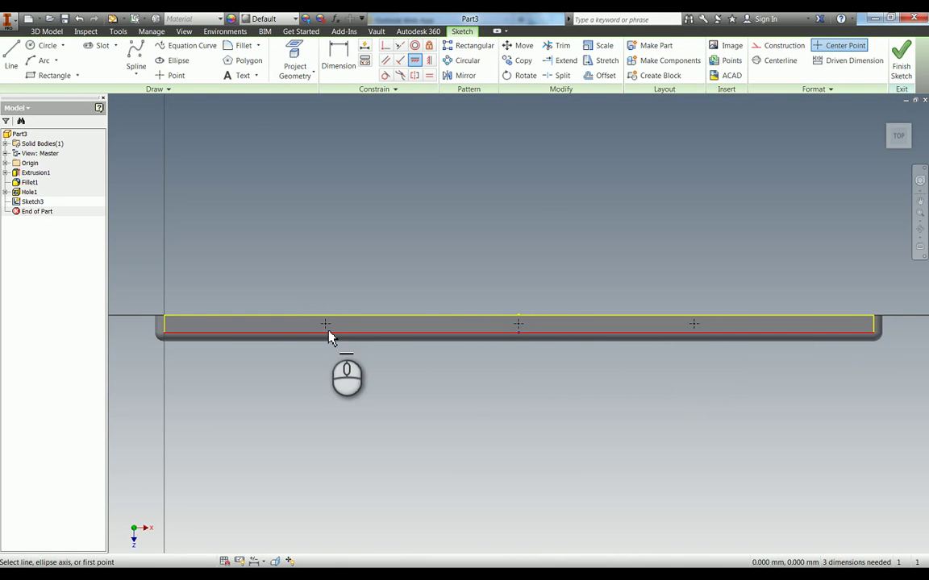
Step: Dimension the left point 3 mm from the long face's upper edge
key("d")
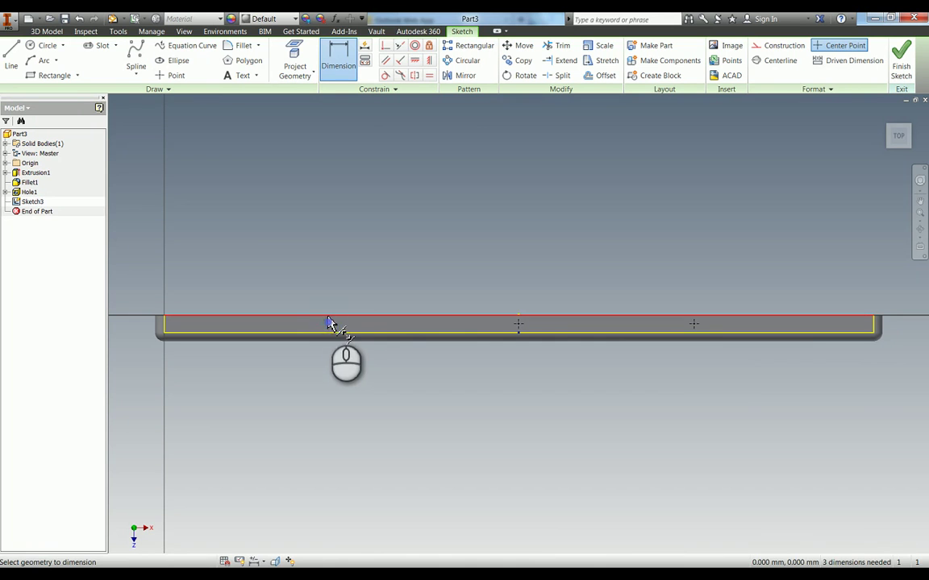
left_click(329, 321)
left_click(319, 248)
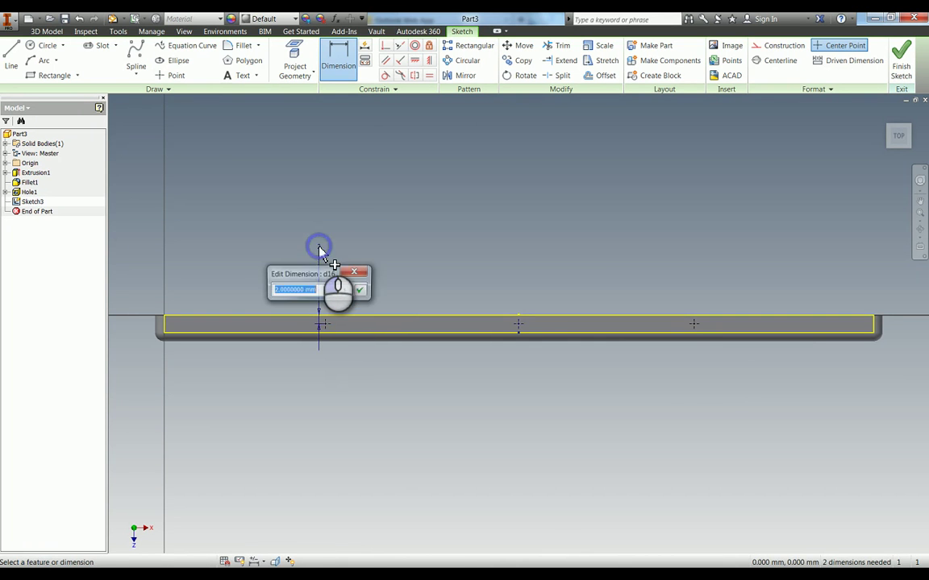
type("3")
key("Return")
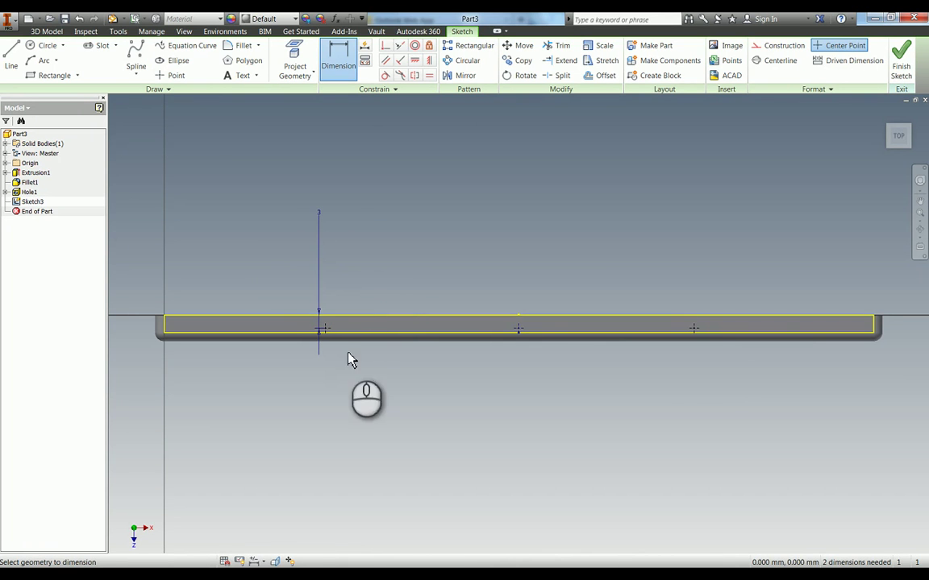
Step: Dimension the spacing between the two outer points on the long face as 101.6 mm
left_click(321, 328)
left_click(692, 328)
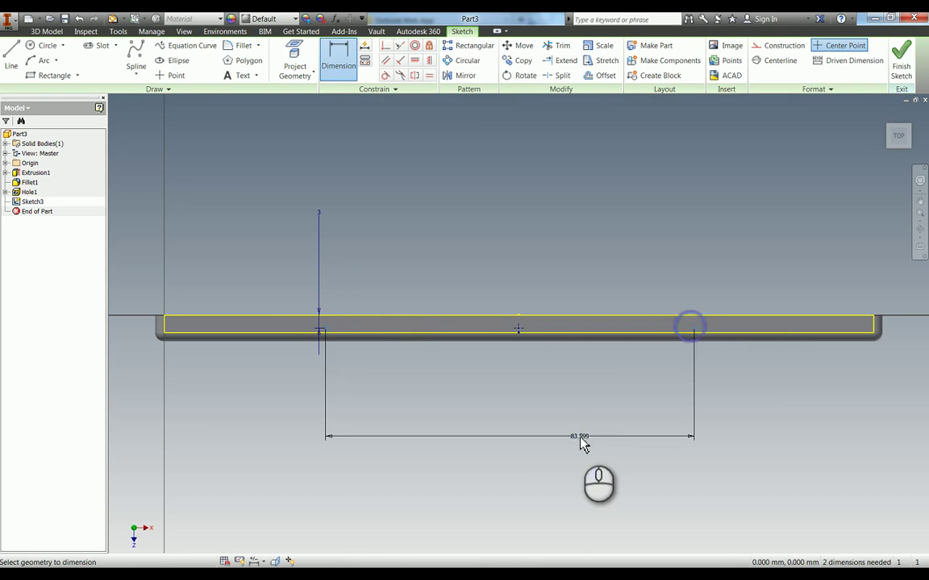
left_click(580, 440)
type("1")
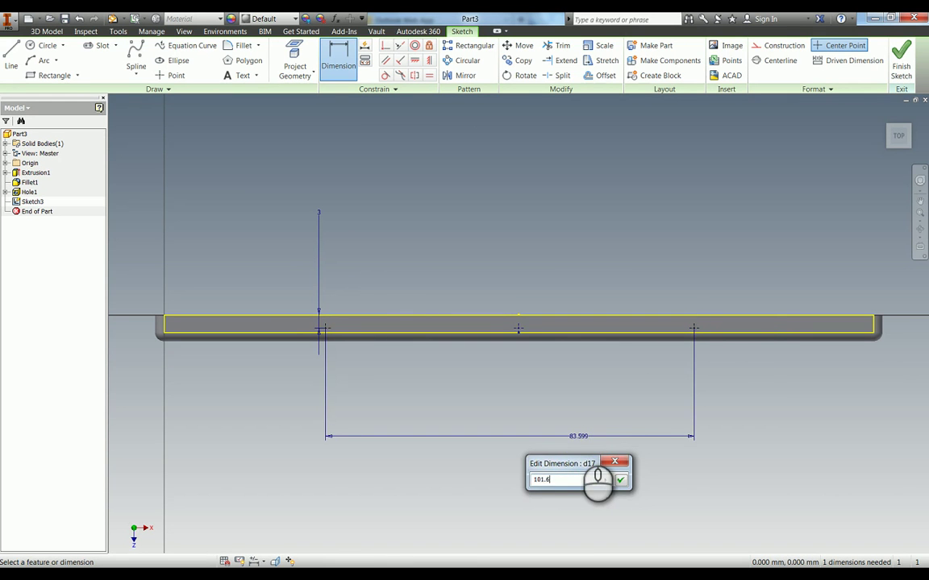
type("01.6")
key("Return")
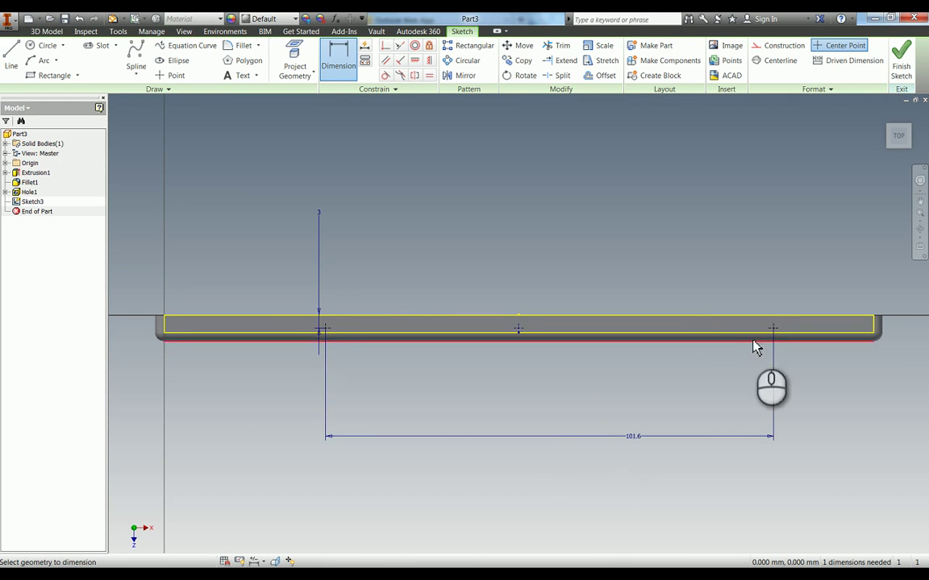
Step: Dimension the left point to the middle point as half of the 101.6 mm dimension, linking it by formula
mouse_move(771, 330)
left_mouse_down()
mouse_move(744, 245)
mouse_move(725, 249)
left_mouse_up()
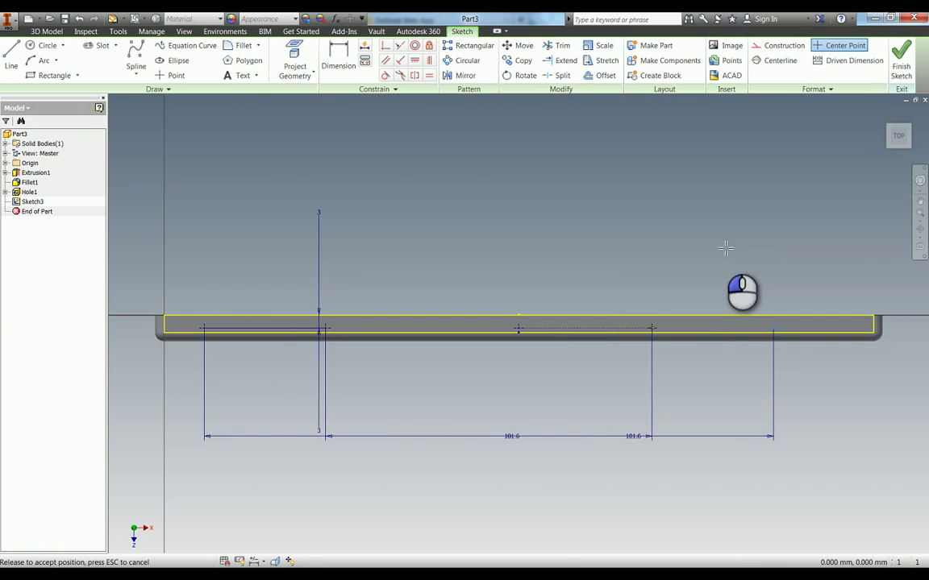
key("Escape")
key("d")
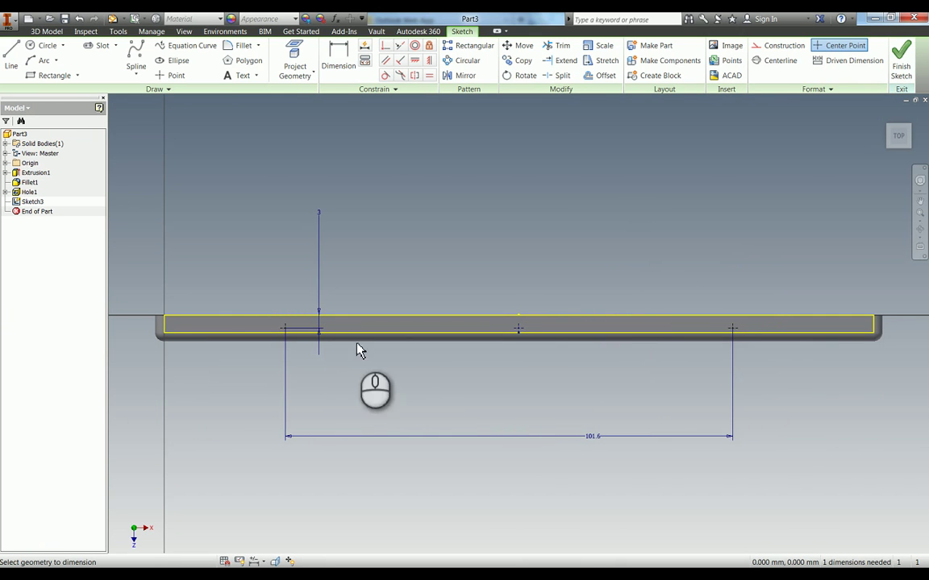
left_click(287, 329)
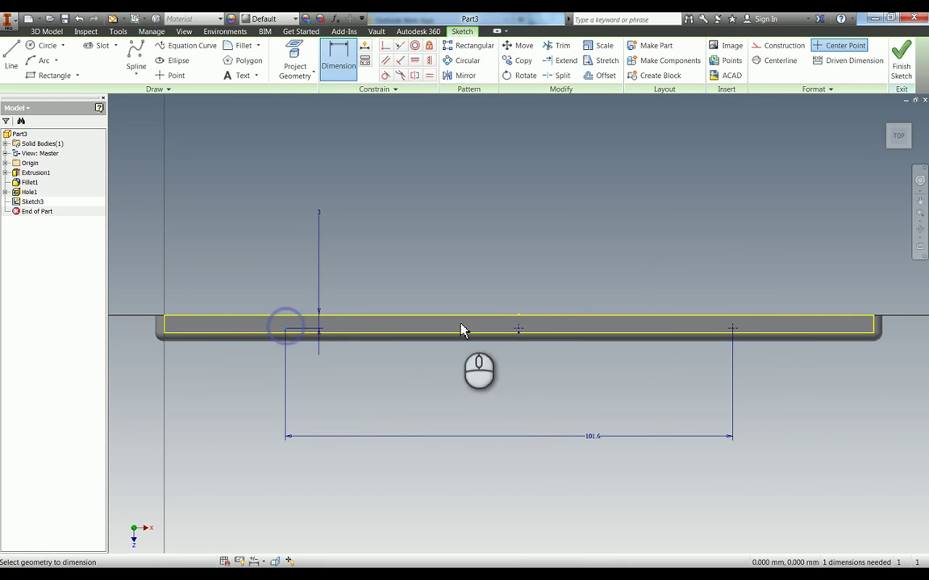
left_click(519, 329)
left_click(460, 395)
left_click(591, 436)
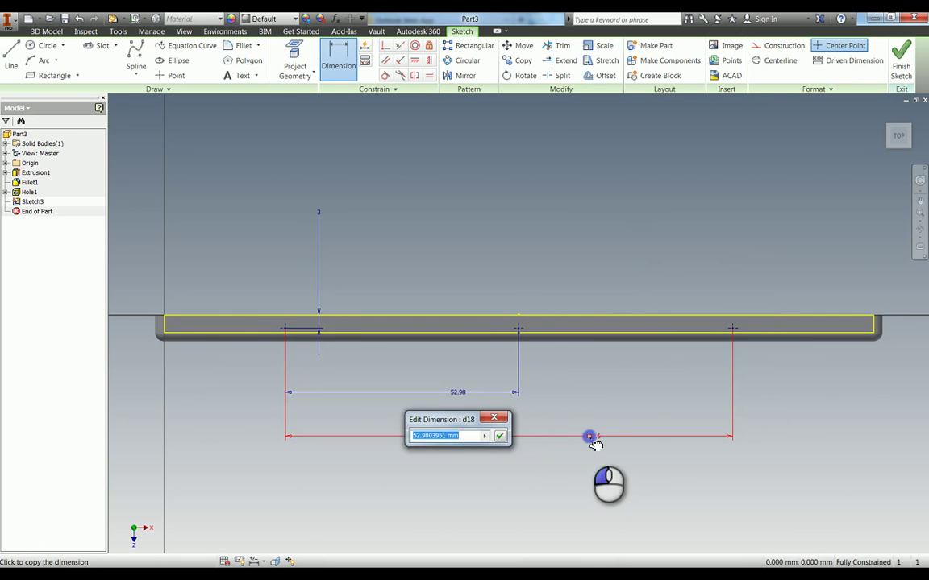
type("/2")
key("Return")
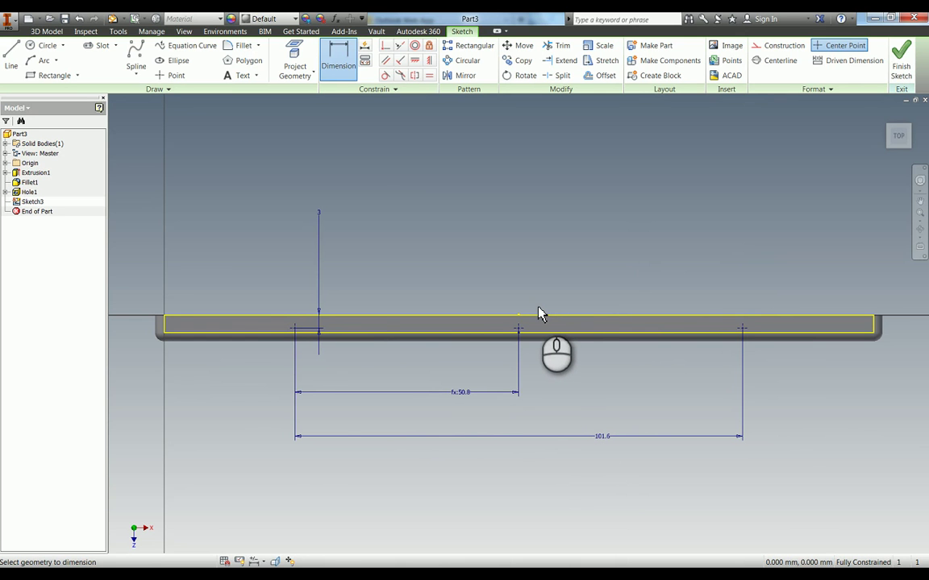
Step: Create plain drilled holes at the three points with a 2 mm diameter and an 11.5 mm depth
key("h")
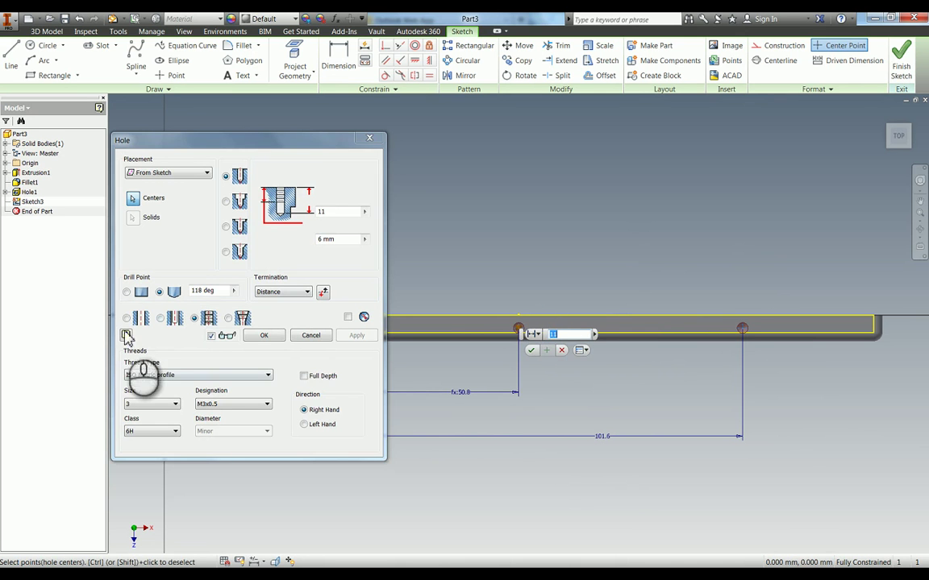
left_click(126, 319)
left_click(340, 239)
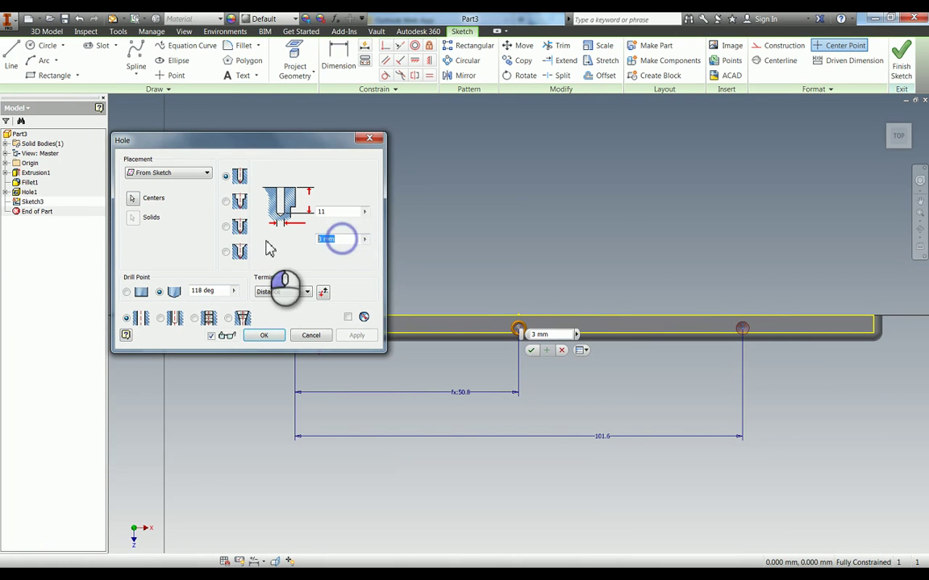
type("2")
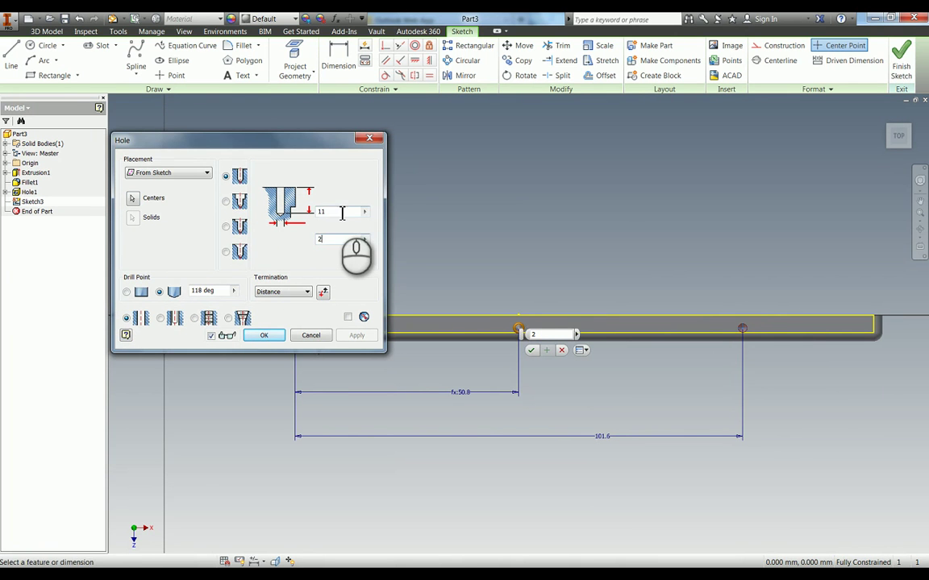
left_click(341, 212)
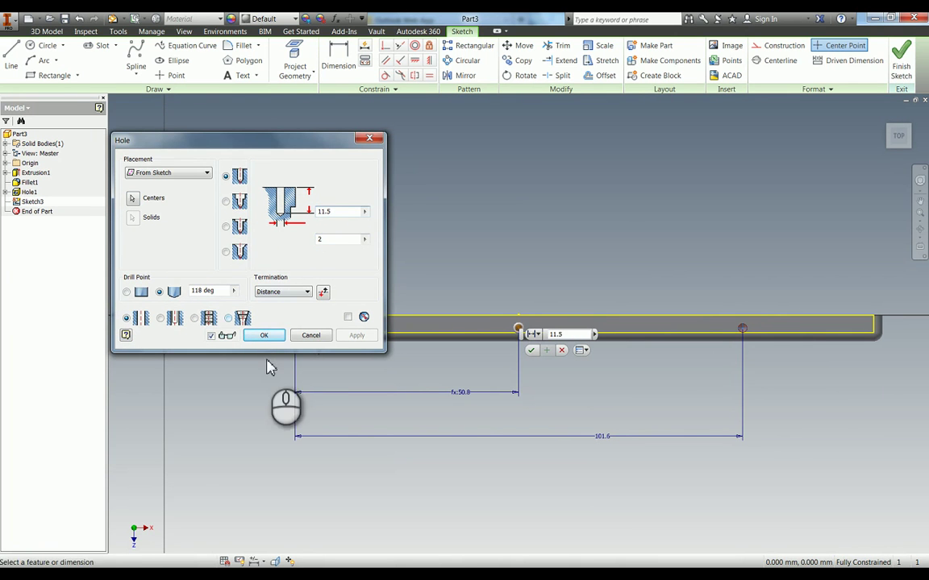
left_click(263, 334)
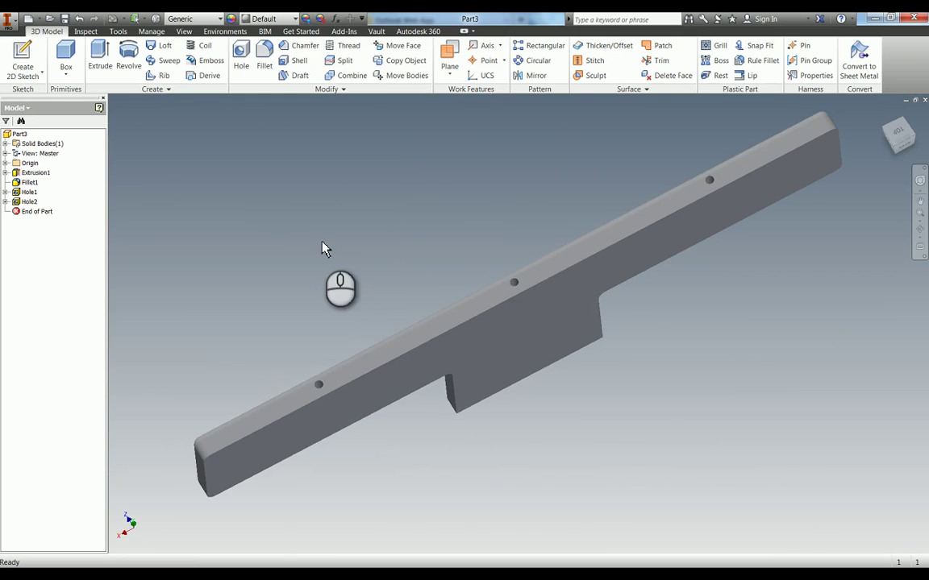
Step: Start a sketch on the large T-shaped front face, project the bar's left outer end edge, and place a point level with its midpoint
middle_click_drag(314, 248, 228, 322, "shift")
key("s")
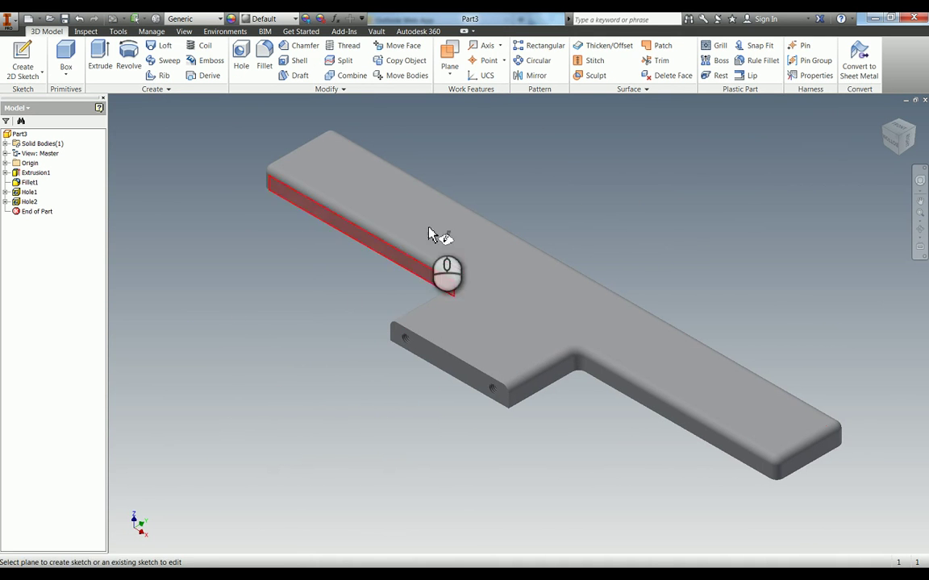
left_click(418, 226)
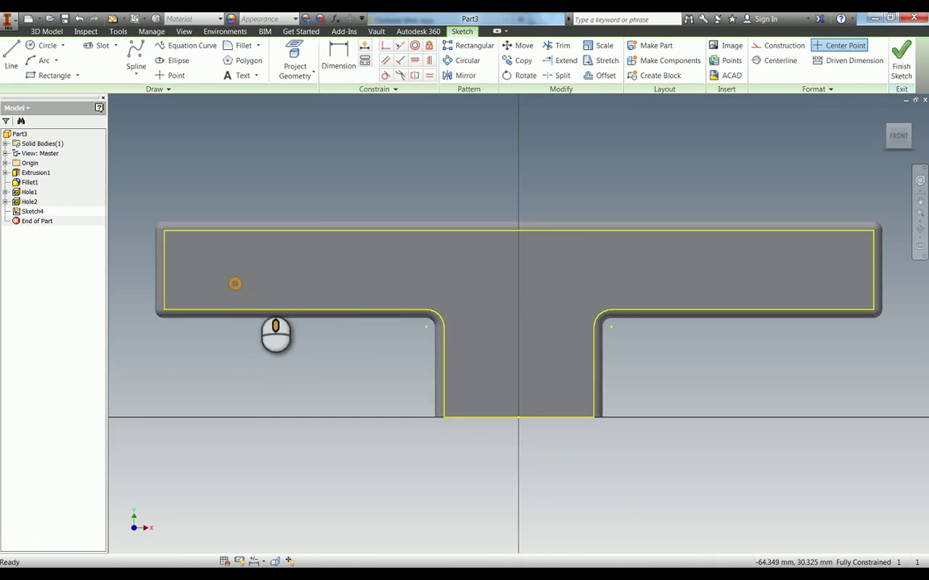
left_click(290, 64)
left_click(253, 280)
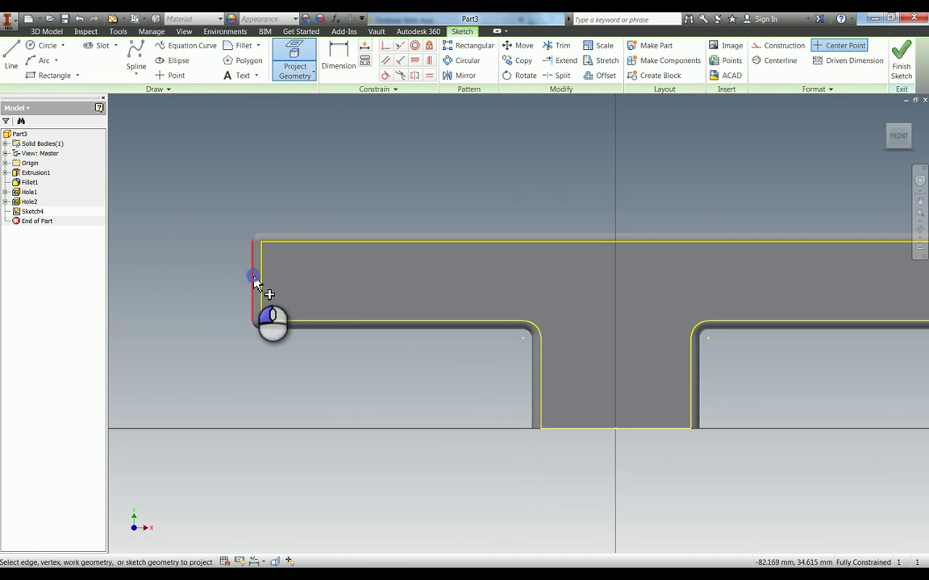
left_click(170, 75)
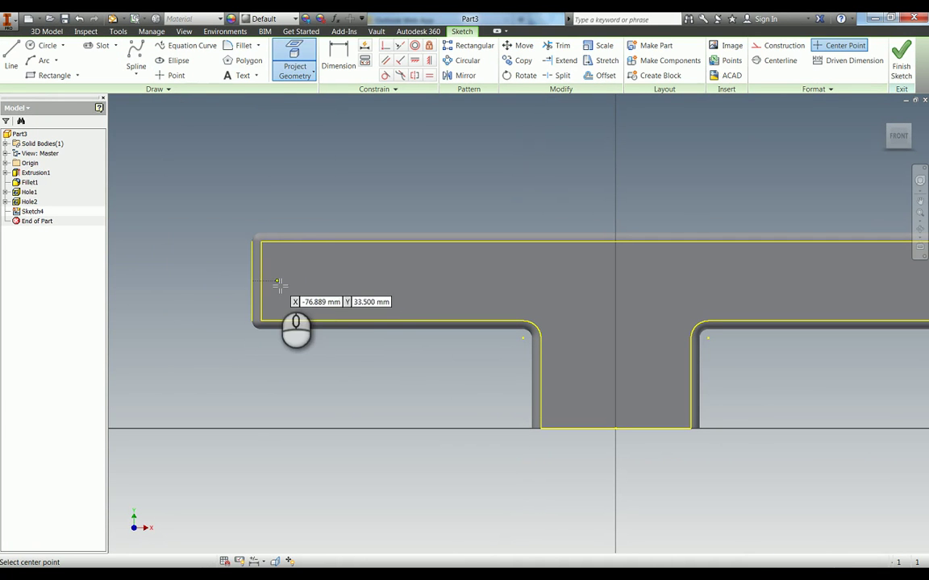
left_click(294, 280)
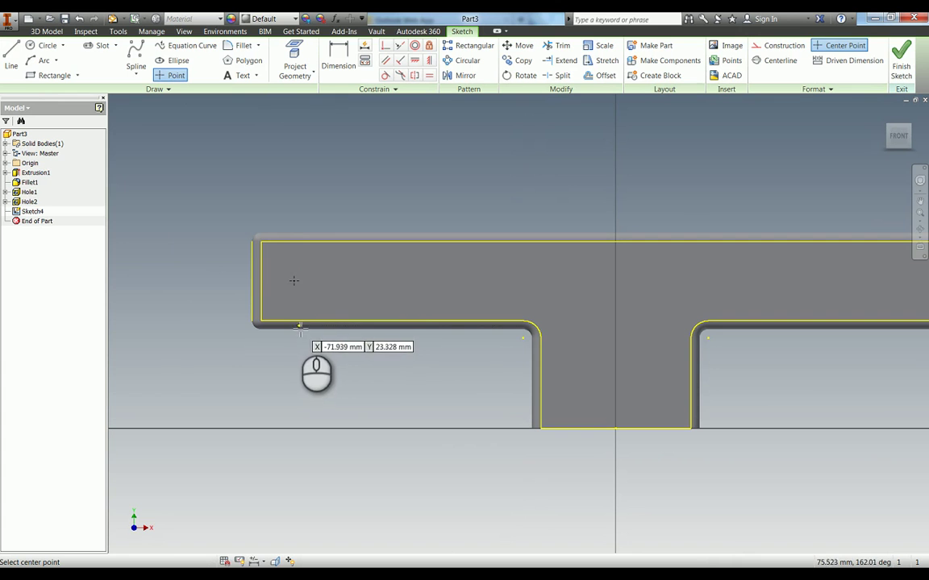
left_click(331, 304)
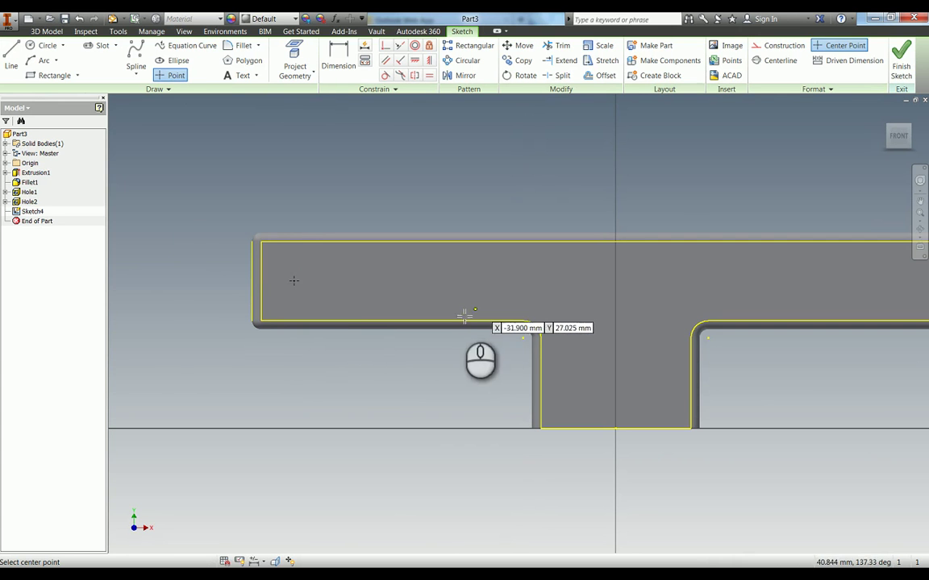
Step: Dimension the point's horizontal distance from the midpoint of the stem's end edge as 153/2 mm
key("Escape")
key("d")
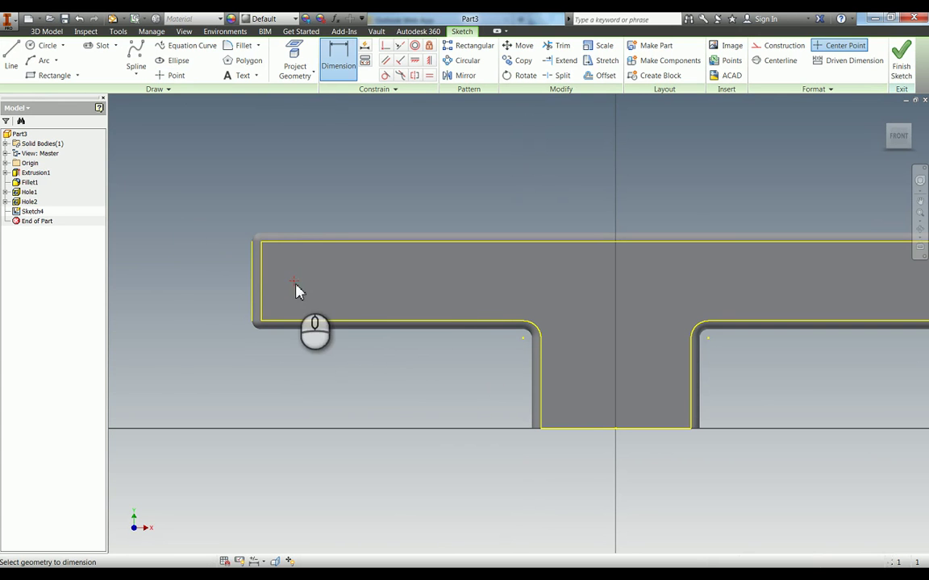
left_click(617, 430)
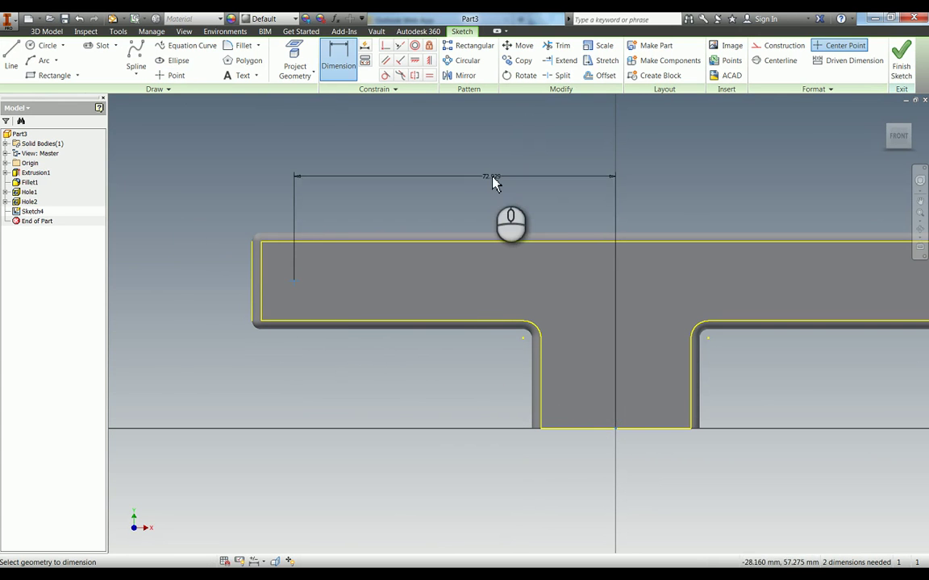
left_click(483, 175)
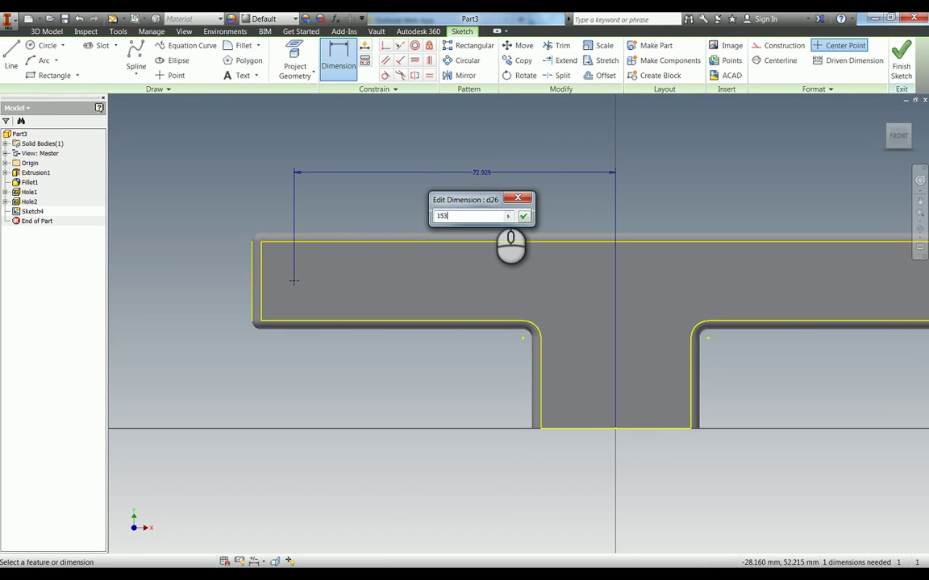
type("153/2")
key("Return")
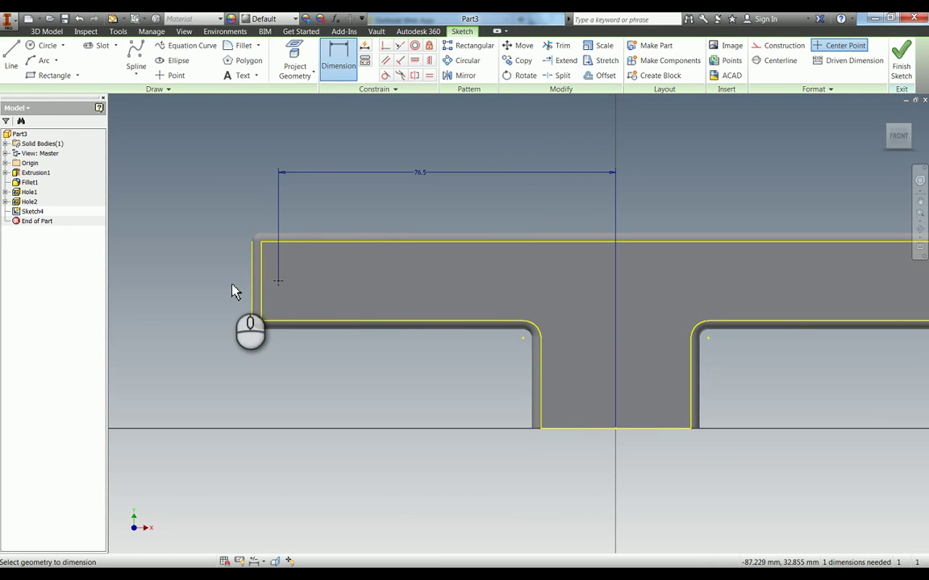
Step: Dimension the point's vertical distance from the stem's end edge as 35 mm
left_click(274, 287)
left_click(568, 432)
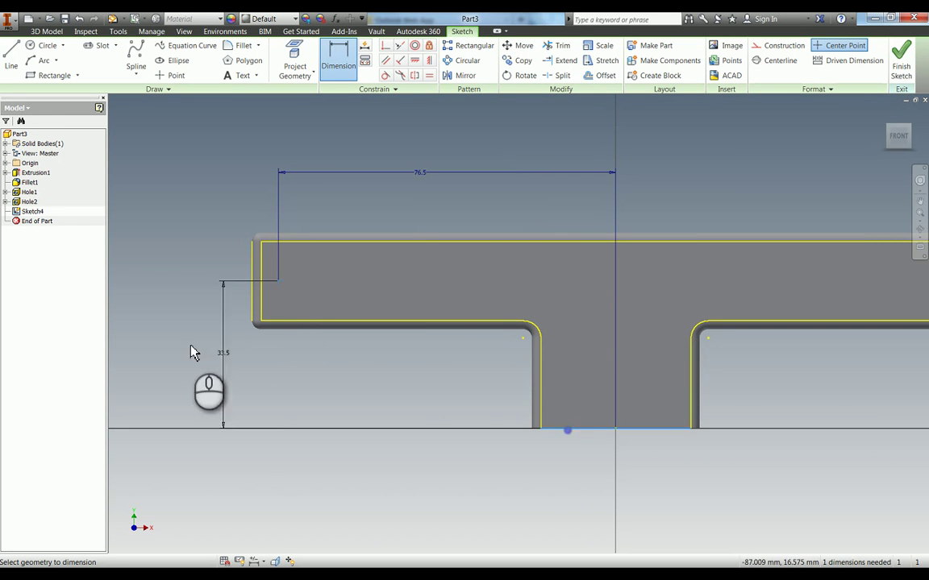
left_click(155, 334)
type("35")
key("Return")
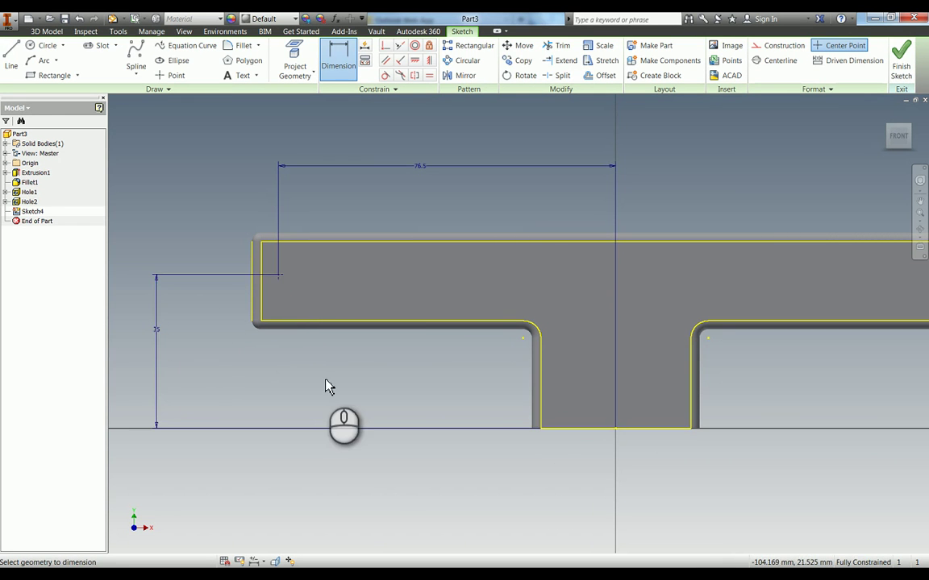
Step: Create a countersunk hole at the point with a 6.3 mm, 90-degree countersink, 3.1 mm diameter and Through All termination
key("h")
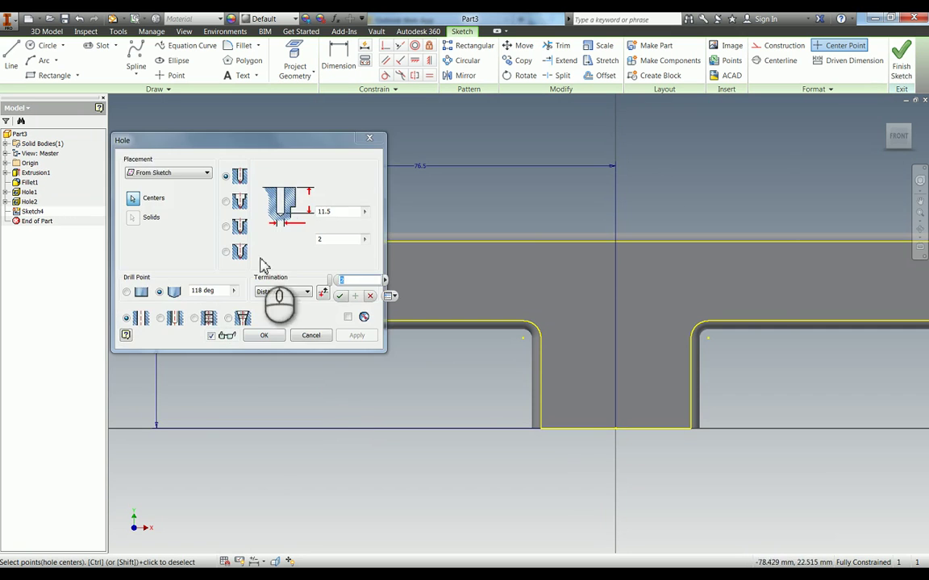
left_click_drag(261, 147, 658, 160)
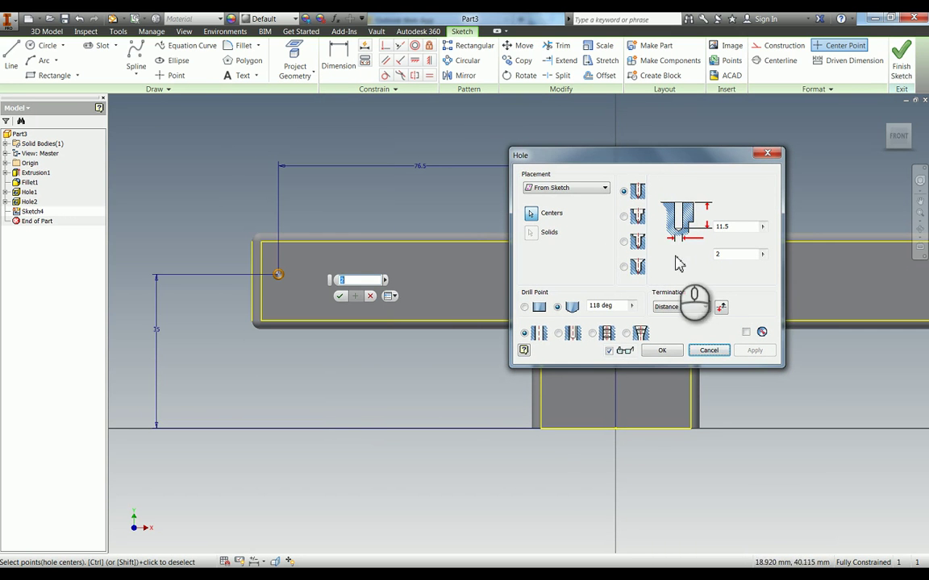
left_click(623, 266)
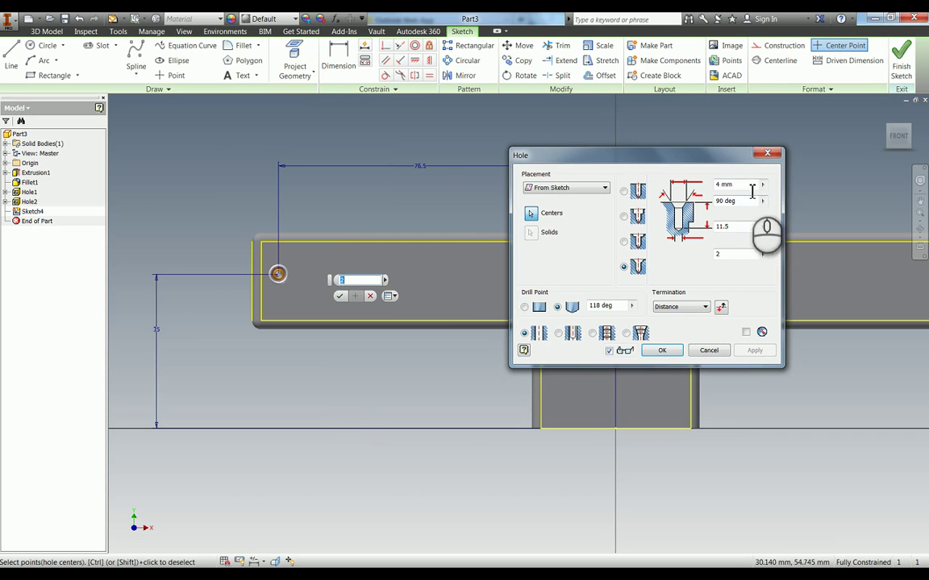
left_click(750, 185)
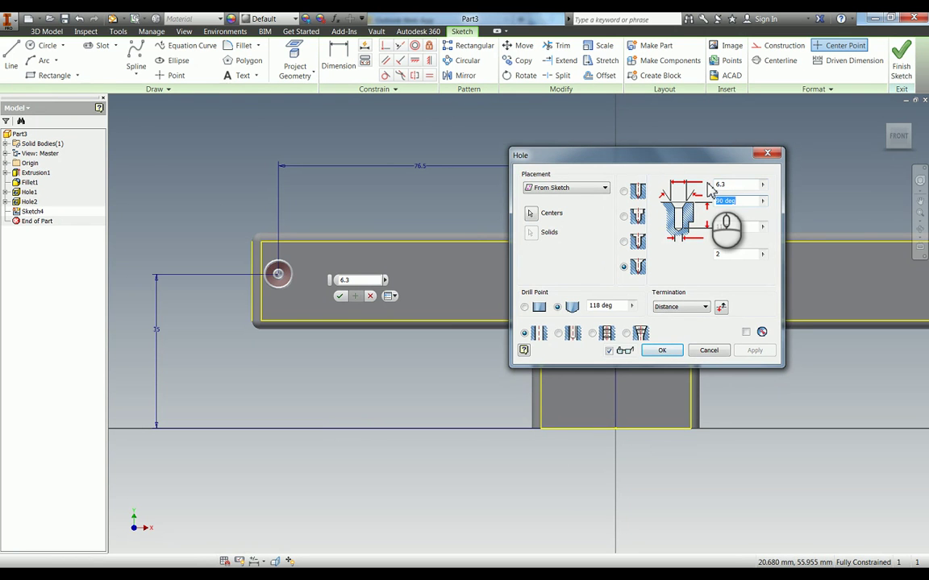
key("Tab")
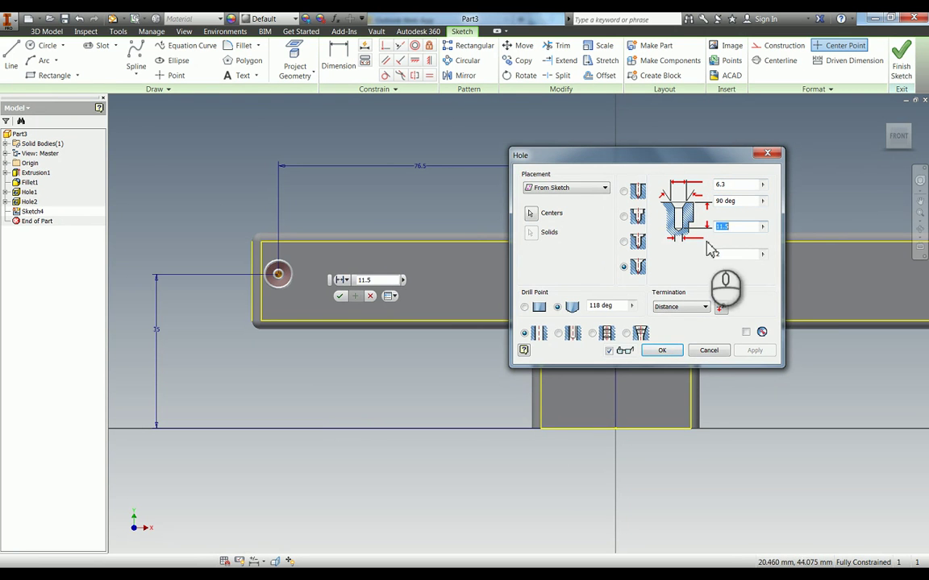
left_click(680, 307)
left_click(676, 326)
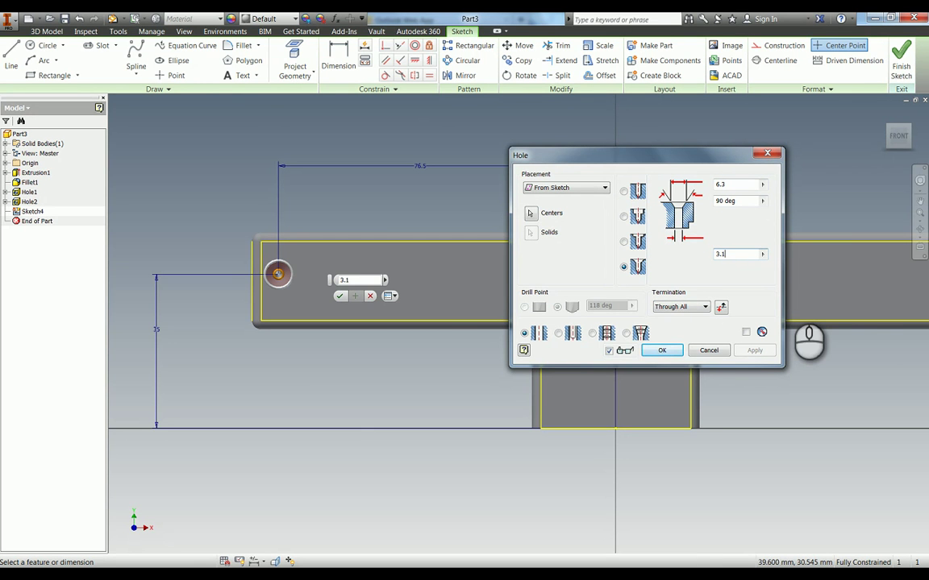
left_click(662, 351)
Step: Start another sketch on the front face and place three points in a triangle right of the countersunk hole, the rightmost level with it
mouse_move(267, 374)
middle_mouse_down()
mouse_move(267, 386)
mouse_move(271, 363)
middle_mouse_up()
left_click(385, 331)
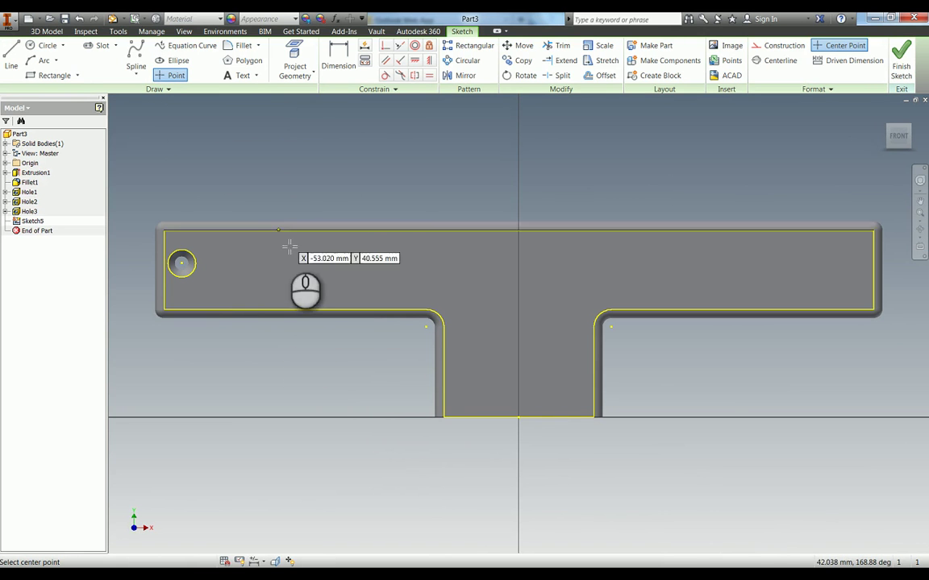
left_click(258, 285)
left_click(255, 244)
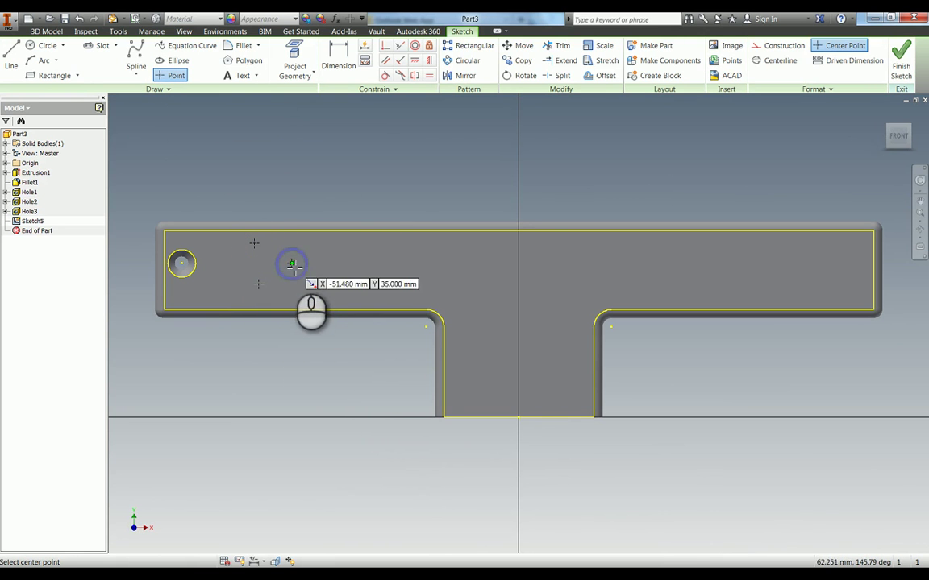
left_click(291, 263)
Step: Constrain the triangle's upper-left and lower-left points to be vertically aligned
key("Escape")
left_click(428, 62)
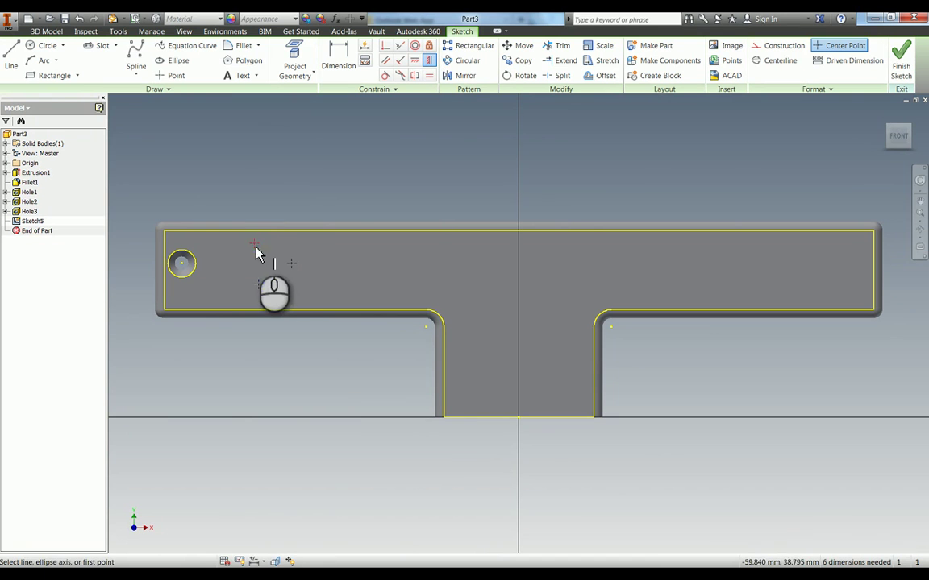
left_click(254, 243)
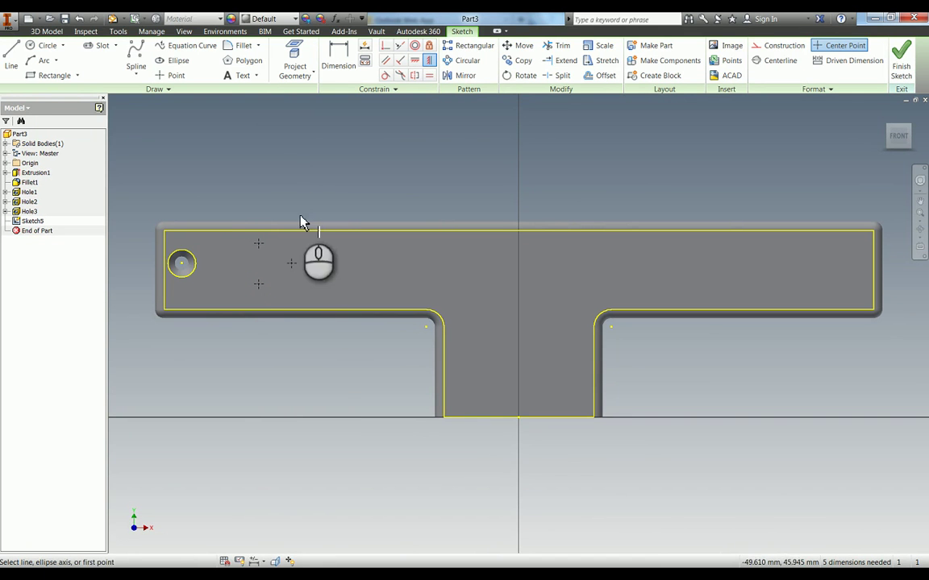
Step: Dimension the rightmost point's horizontal distance from the part's vertical centre axis as 123/2 (61.5 mm)
key("d")
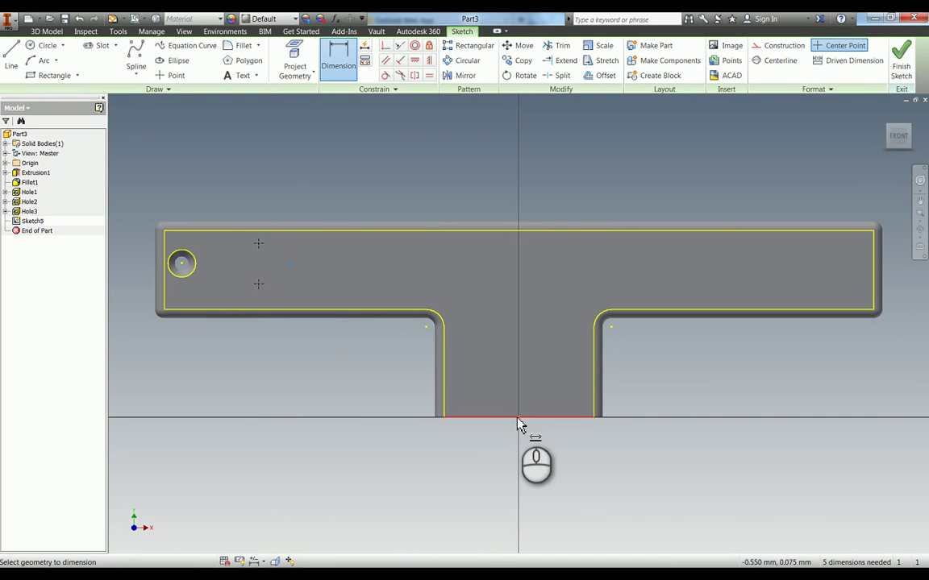
left_click(517, 419)
left_click(291, 263)
left_click(428, 153)
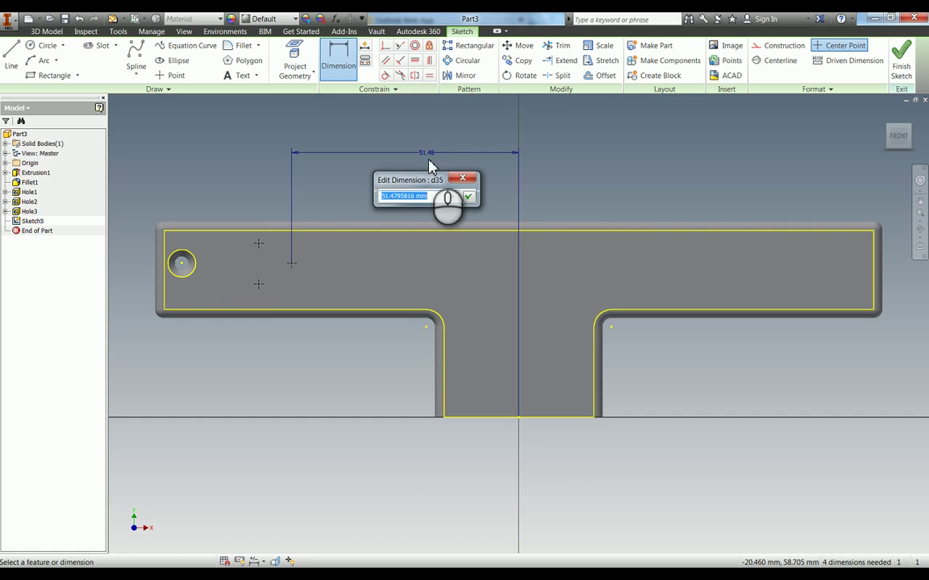
type("123/2")
key("Return")
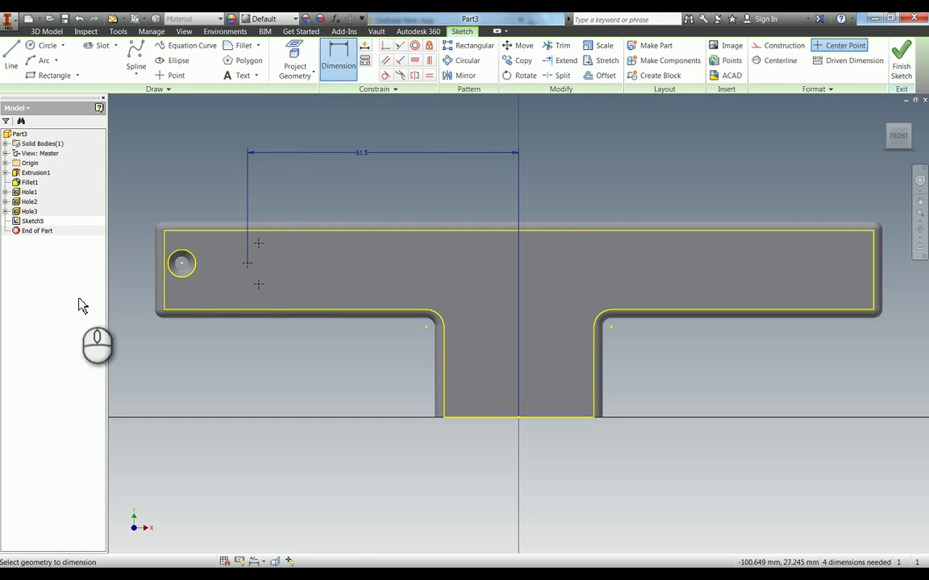
key("Escape")
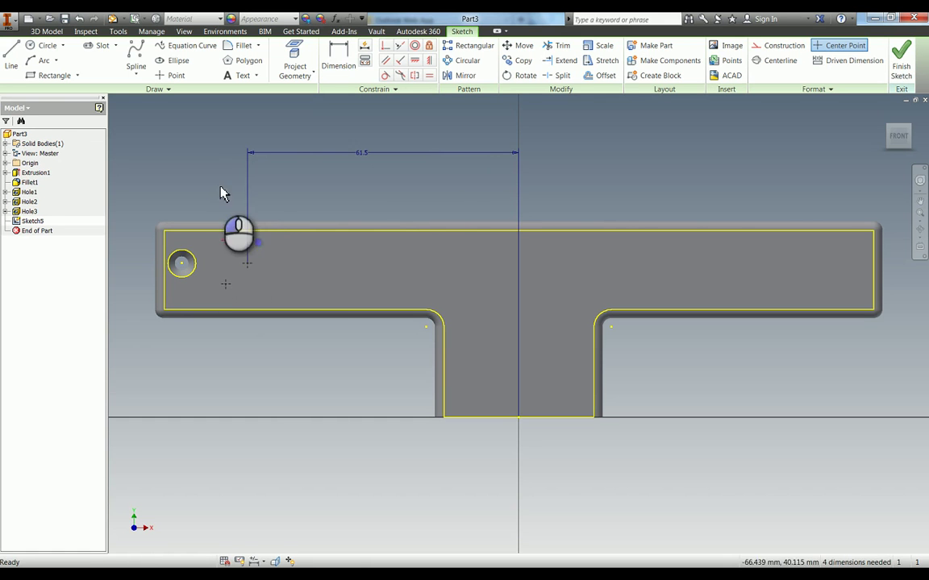
Step: Dimension the vertical spacing between the triangle's upper-left and lower-left points as 5.2 mm
key("d")
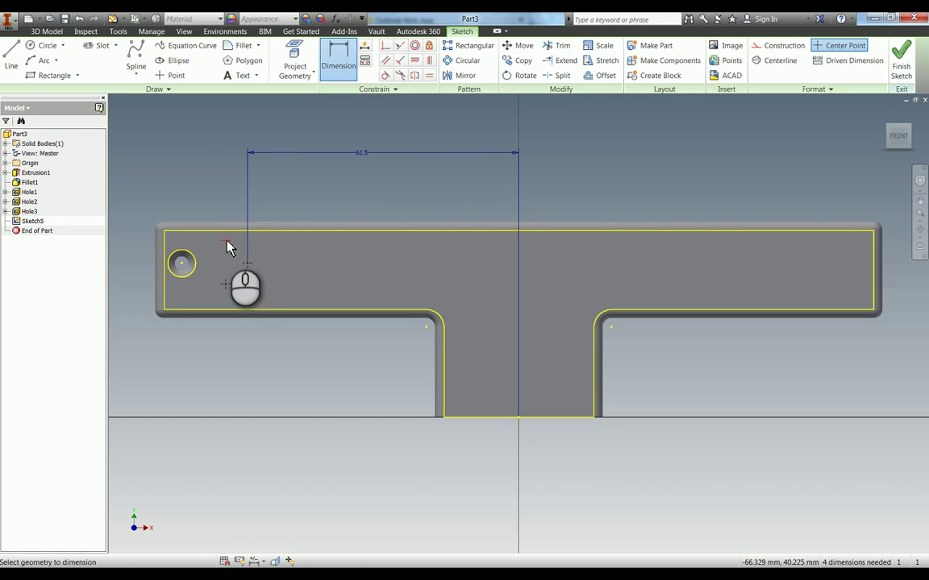
left_click(225, 284)
left_click(134, 361)
type("5")
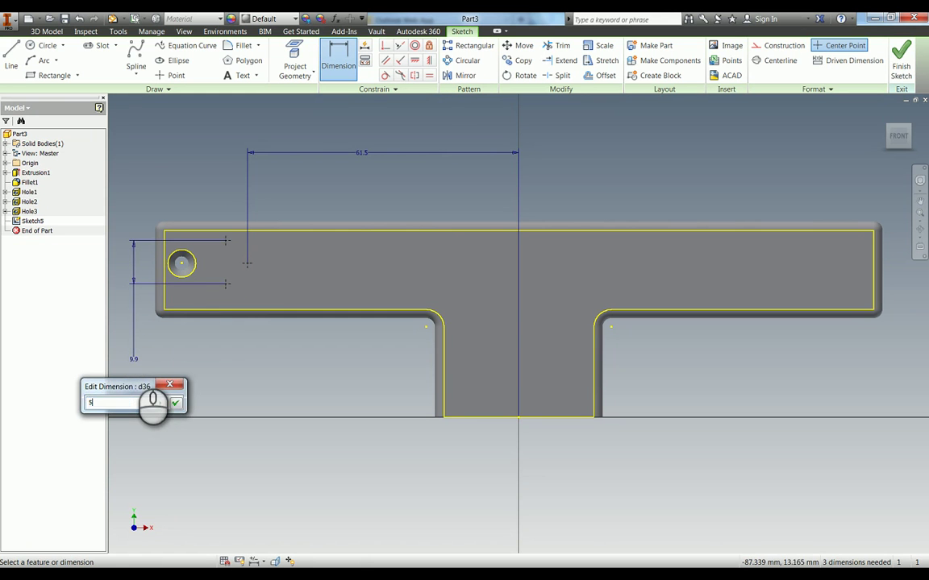
type(".2")
key("Return")
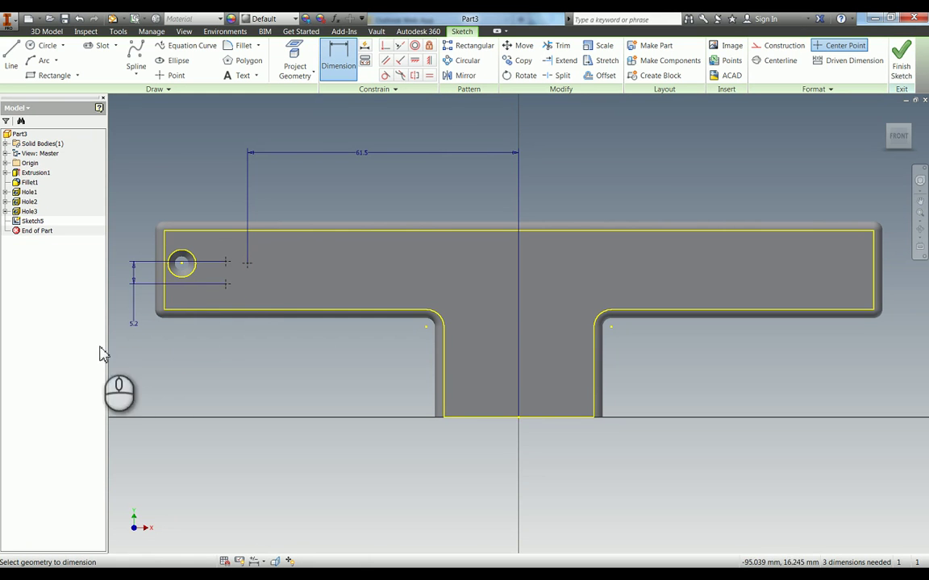
Step: Dimension the horizontal distance between the upper-left point and the rightmost point as 3.3 mm
left_click(250, 265)
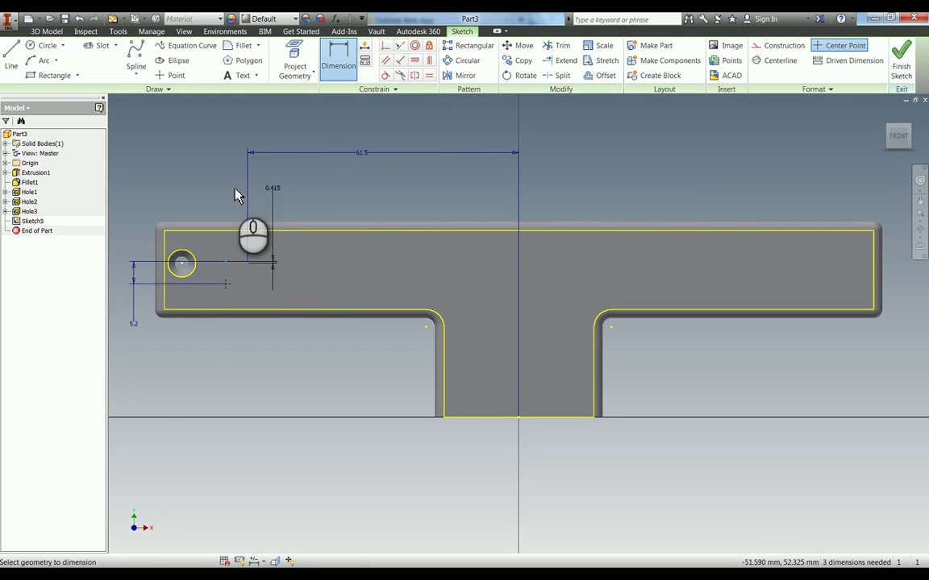
left_click(194, 173)
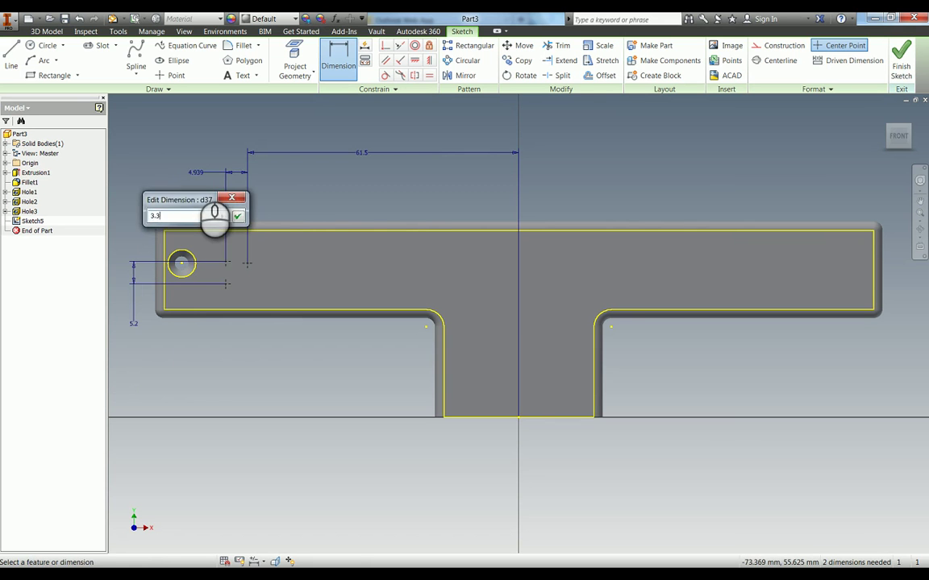
key("Return")
key("Escape")
Step: Draw a construction line between the two left points and constrain its midpoint horizontal with the rightmost point
key("l")
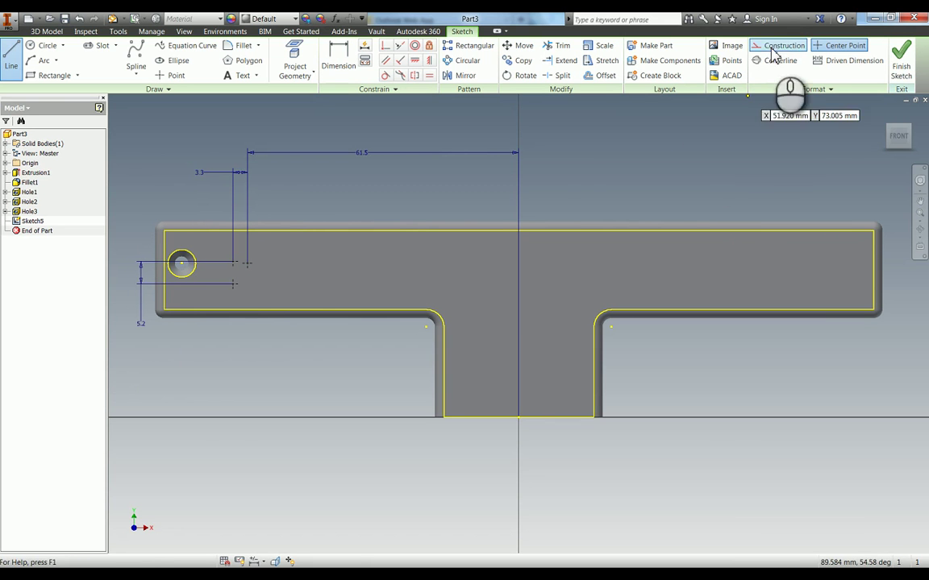
left_click(771, 50)
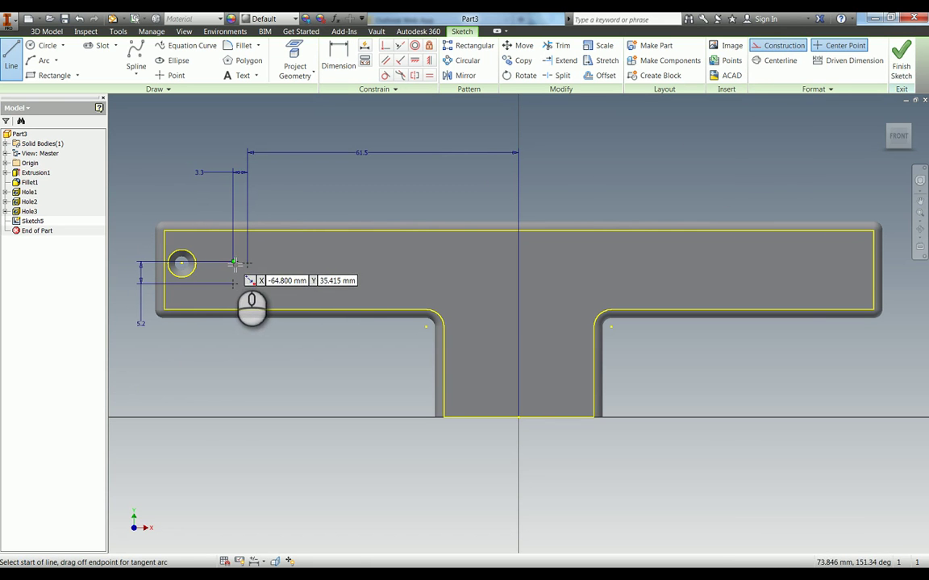
left_click(233, 284)
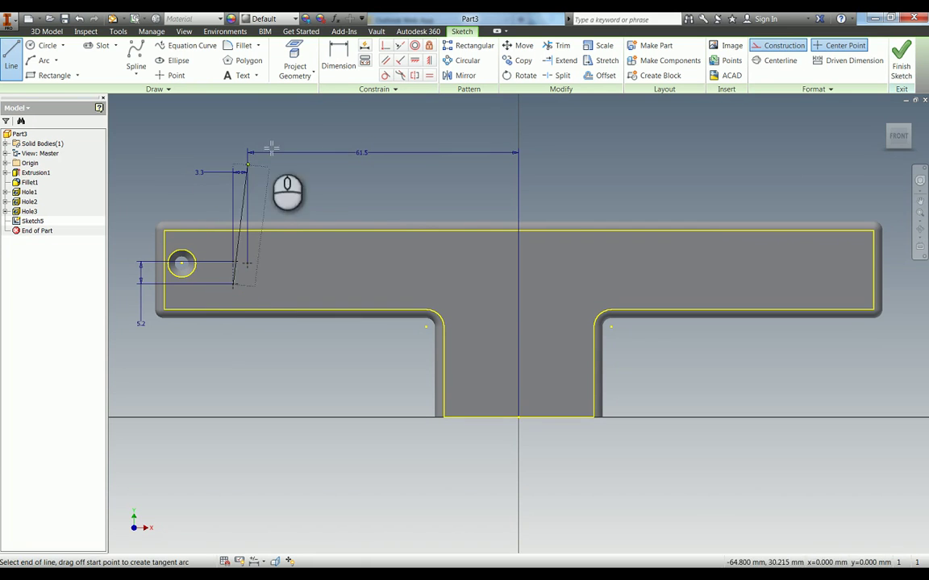
left_click(415, 61)
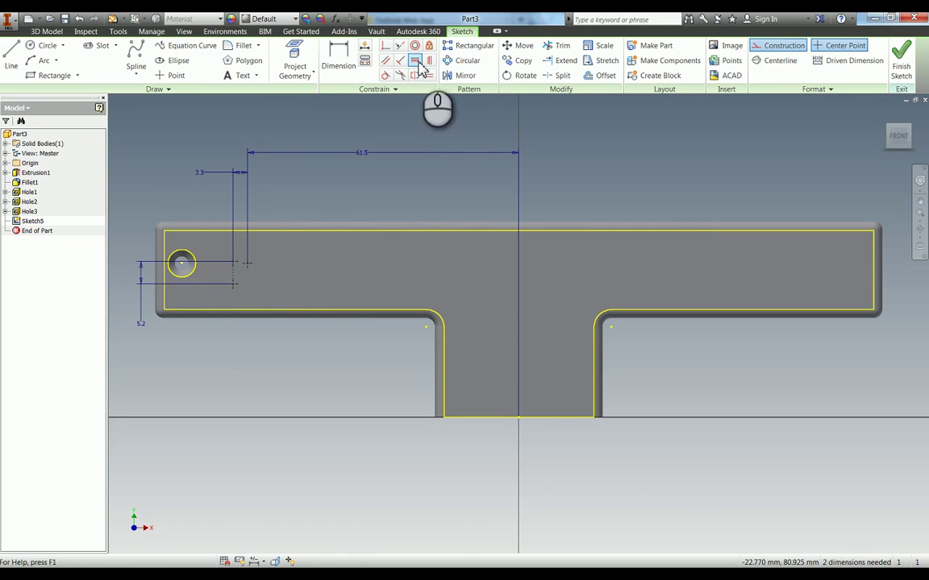
left_click(233, 277)
key("Escape")
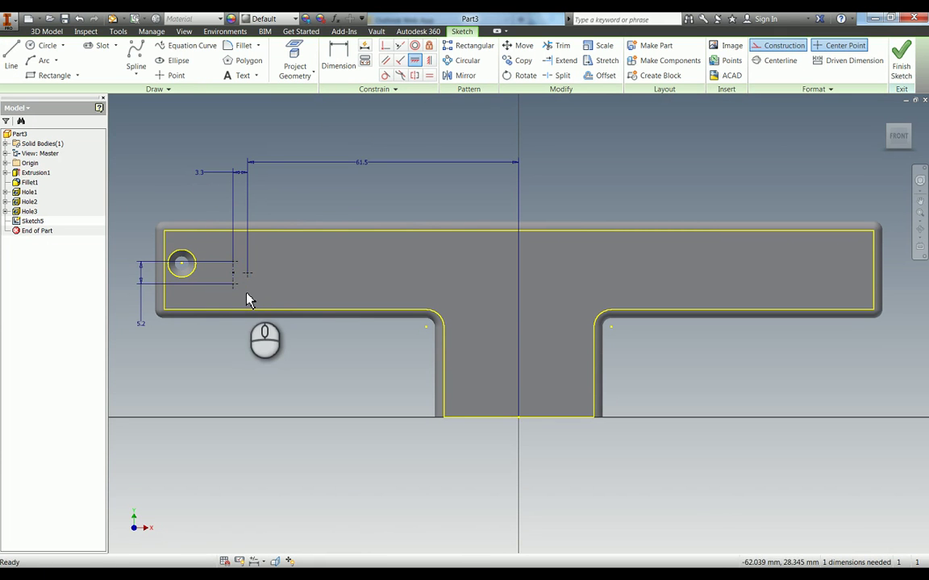
Step: Dimension the rightmost point's vertical distance from the stem's end edge as 35 mm
key("d")
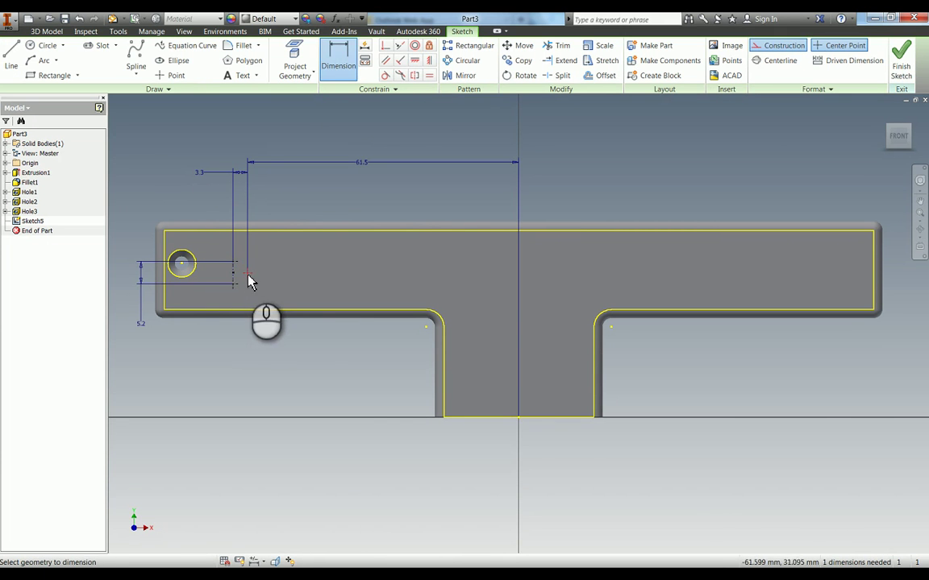
left_click(486, 418)
left_click(247, 274)
left_click(307, 393)
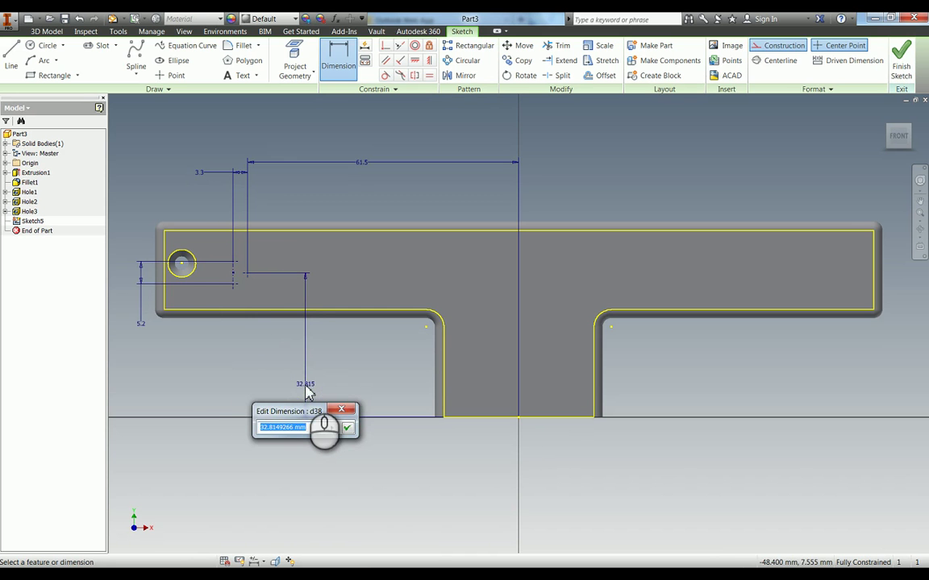
type("35")
key("Return")
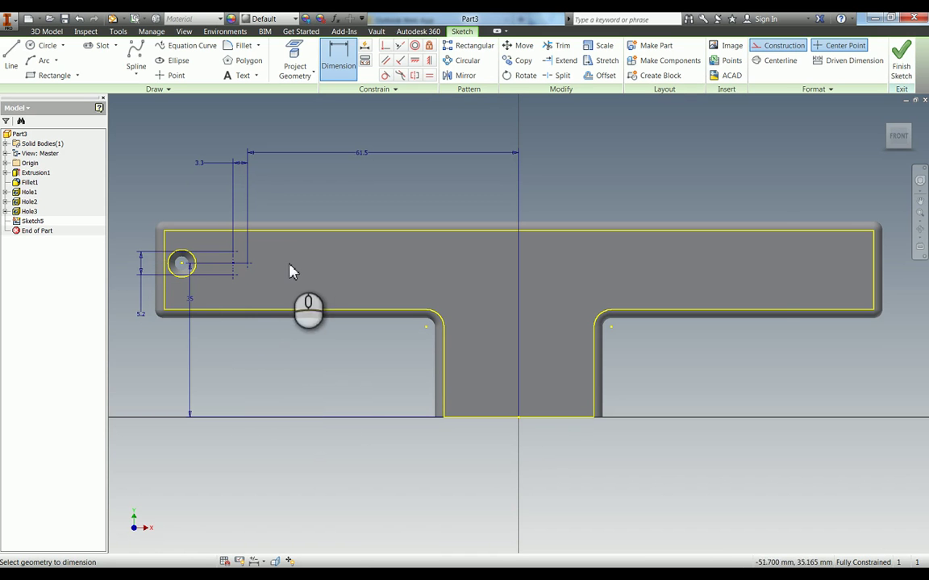
Step: Create drilled holes at the three triangle points with 1.6 mm diameter and Through All termination
key("h")
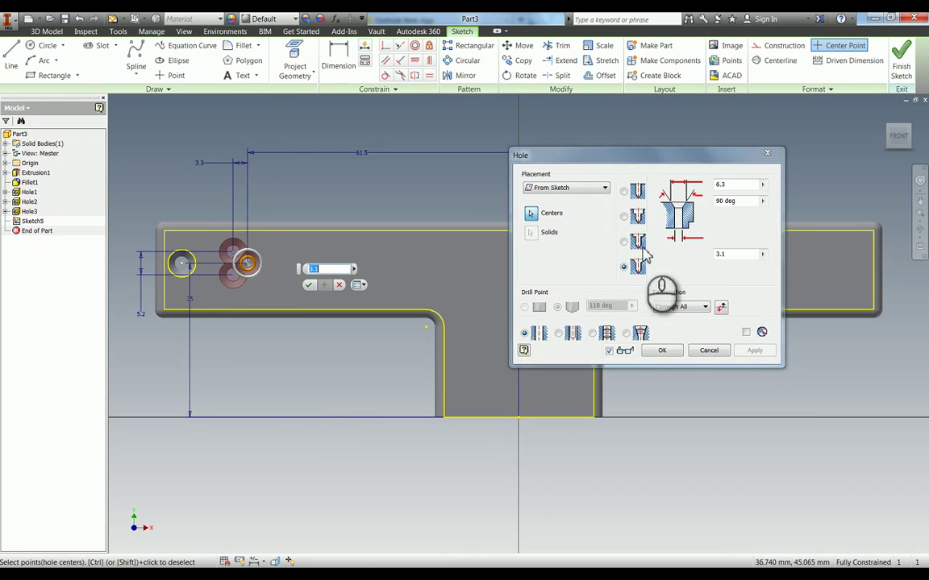
left_click(625, 192)
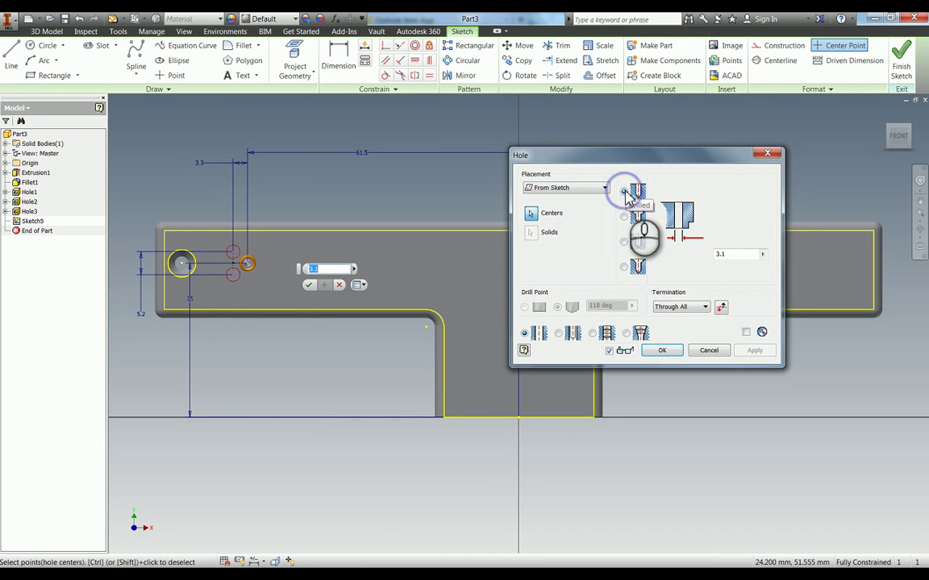
left_click(737, 256)
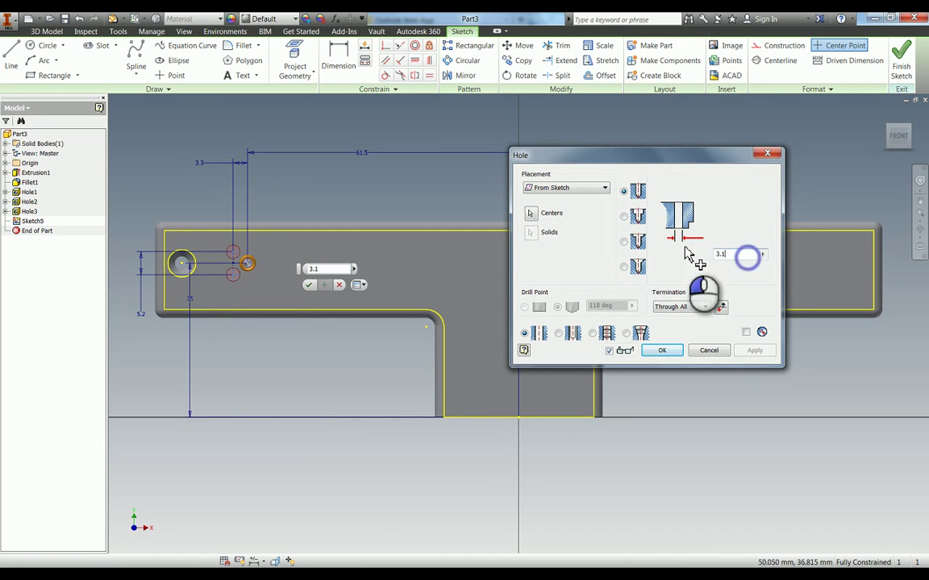
left_click(663, 354)
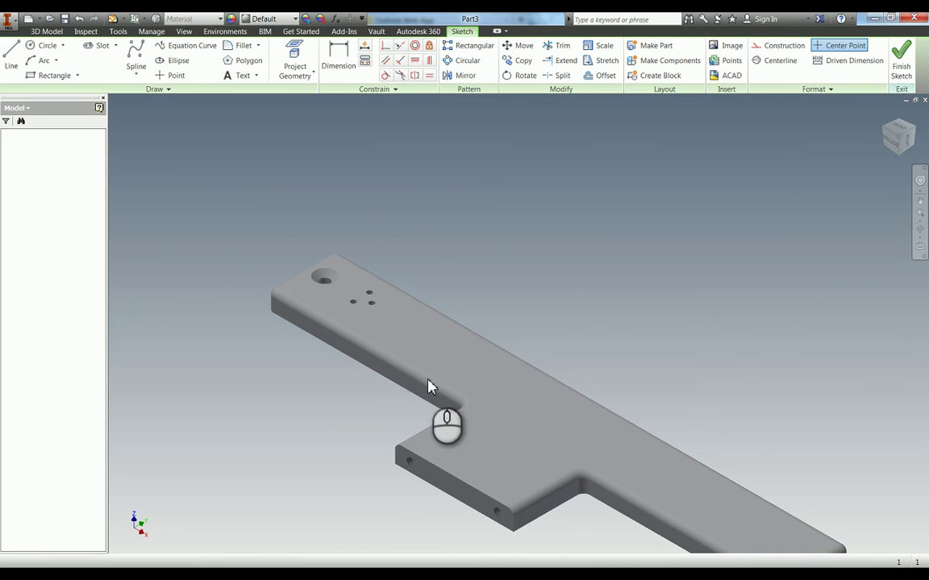
Step: Start a sketch on the part's back face and place one point between the stem and the three small holes
key("F4")
mouse_move(456, 381)
left_mouse_down()
mouse_move(479, 327)
mouse_move(474, 287)
left_mouse_up()
left_click(395, 399)
left_click(369, 400)
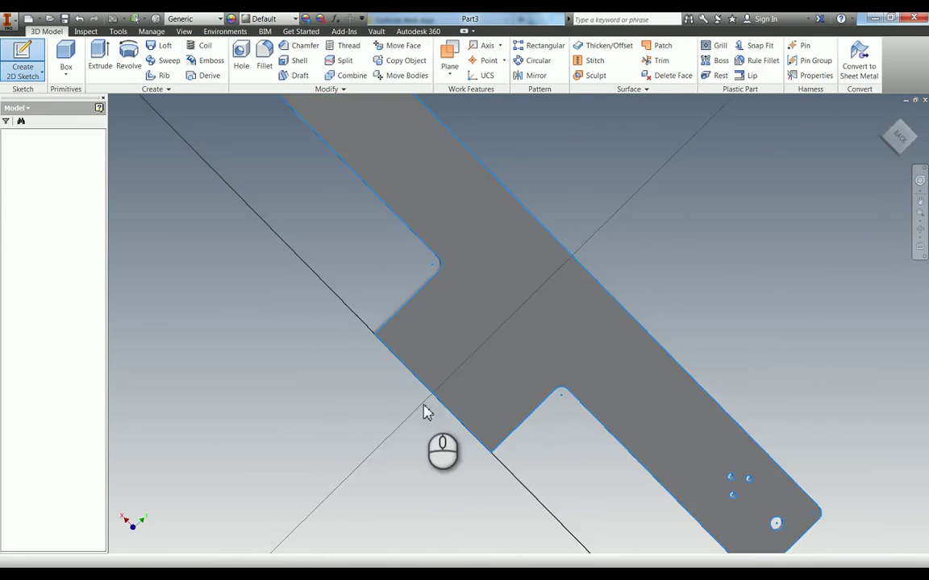
middle_click_drag(747, 264, 525, 276)
scroll(525, 276, "down", 4)
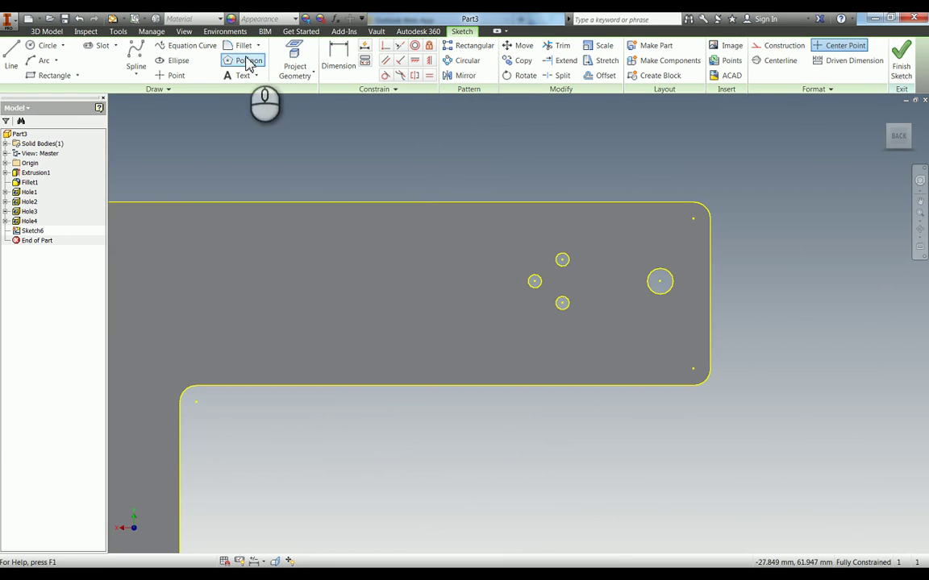
left_click(172, 74)
left_click(409, 309)
scroll(404, 321, "up", 4)
Step: Dimension the back-face point's vertical distance from the stem's end edge as 35 mm
key("d")
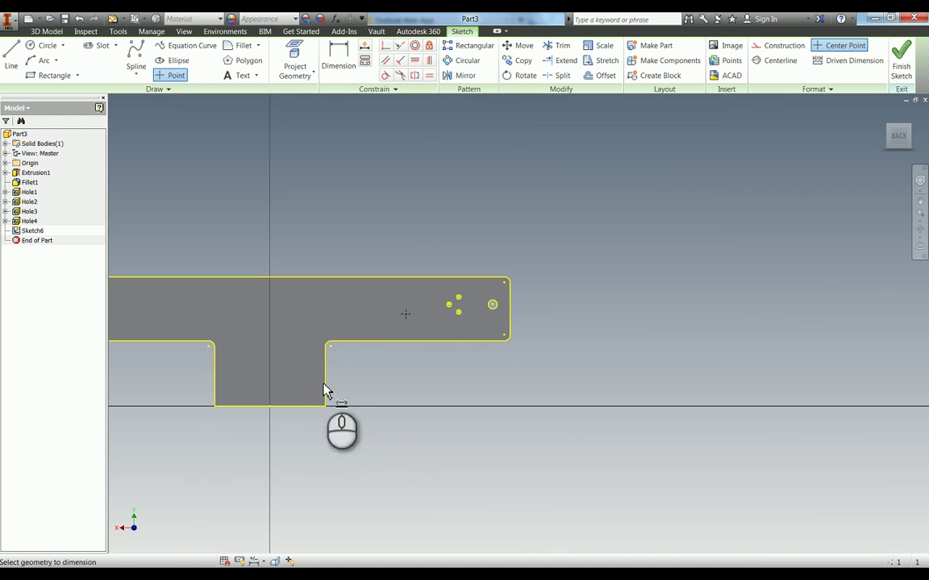
left_click(295, 410)
left_click(405, 313)
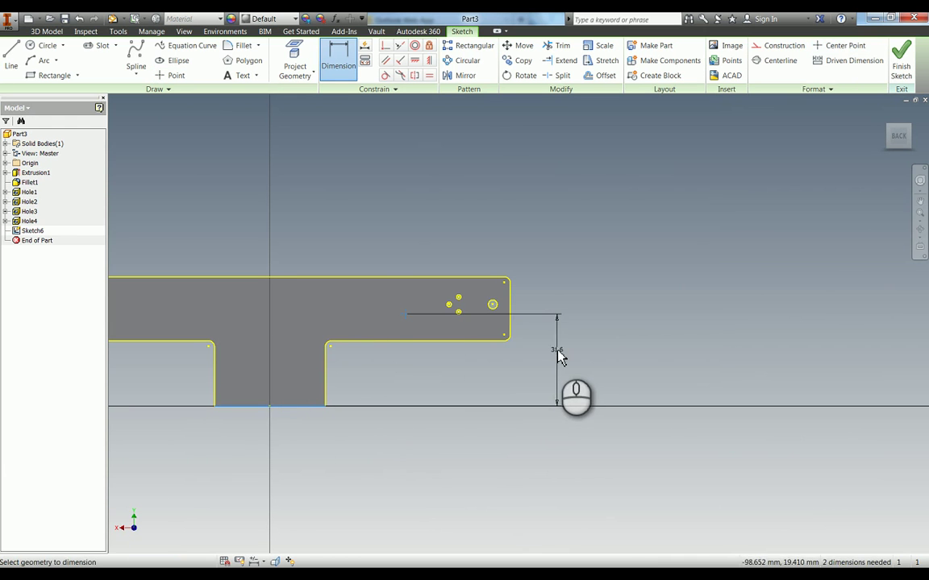
left_click(559, 357)
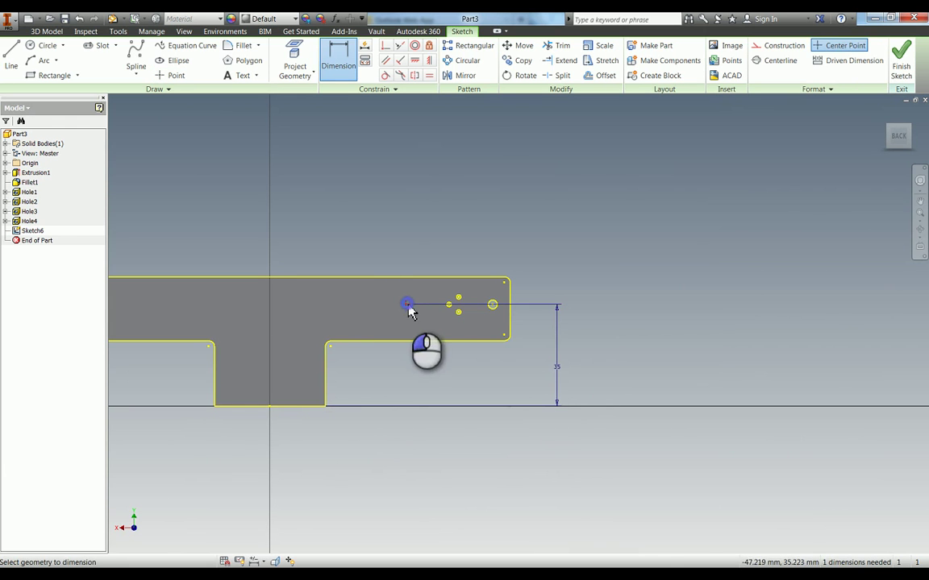
Step: Dimension the back-face point's horizontal distance from the sketch origin as 50.8 mm
left_click(270, 405)
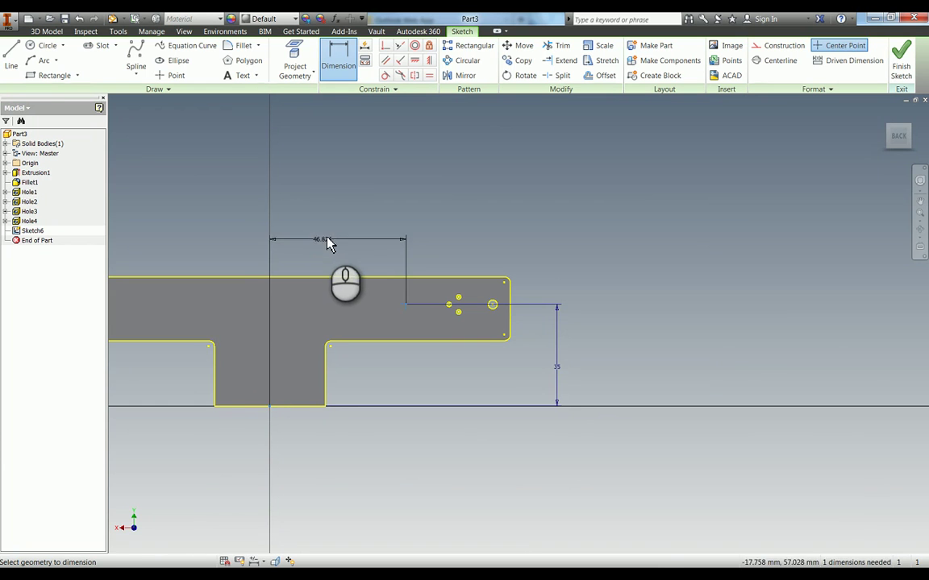
left_click(331, 240)
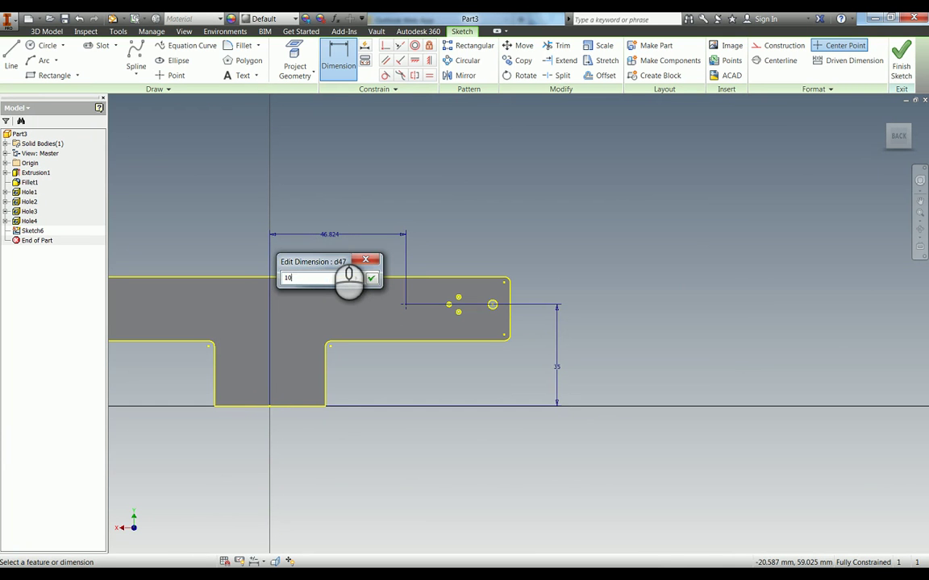
key("Return")
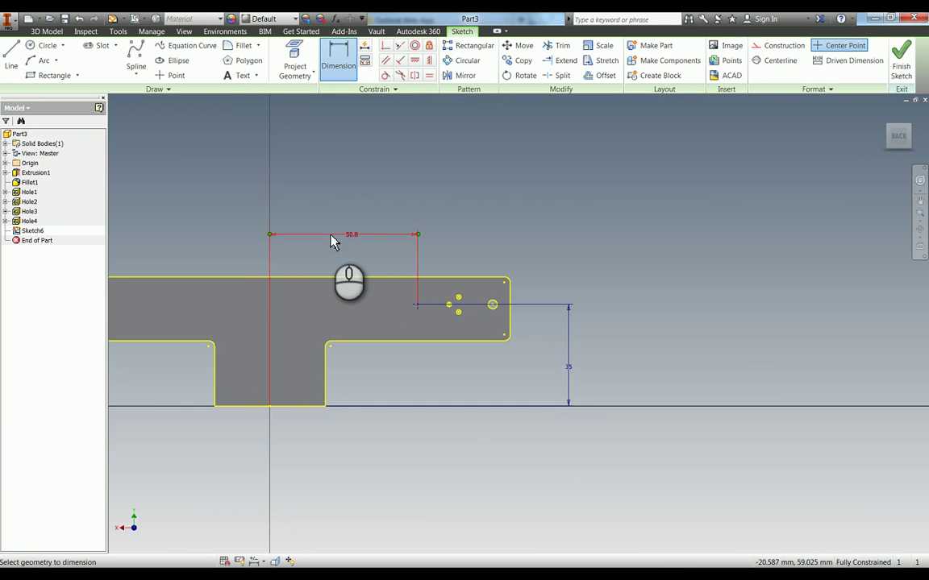
Step: Create a counterbore hole at the point with a 6 mm, 1 mm deep counterbore, 4 mm diameter and Through All termination
key("h")
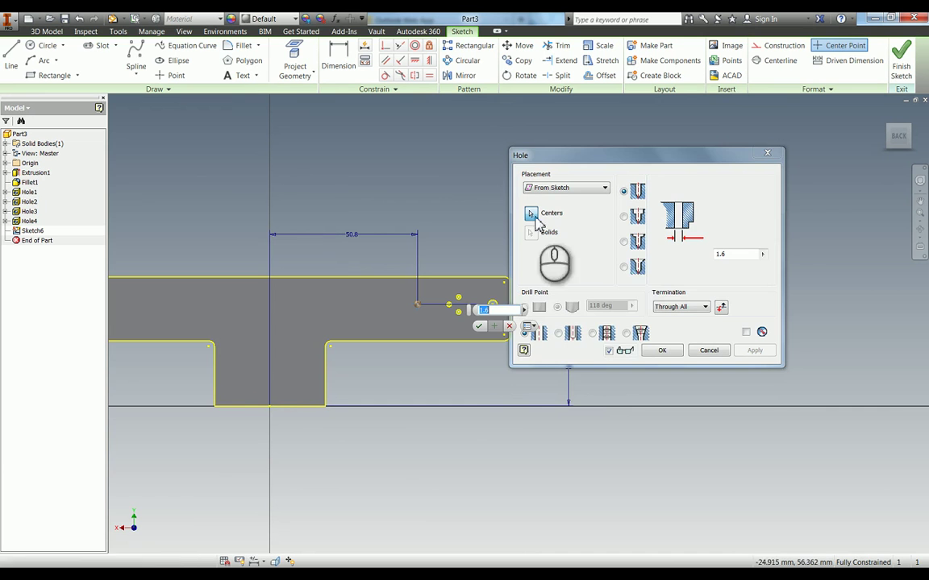
left_click(623, 216)
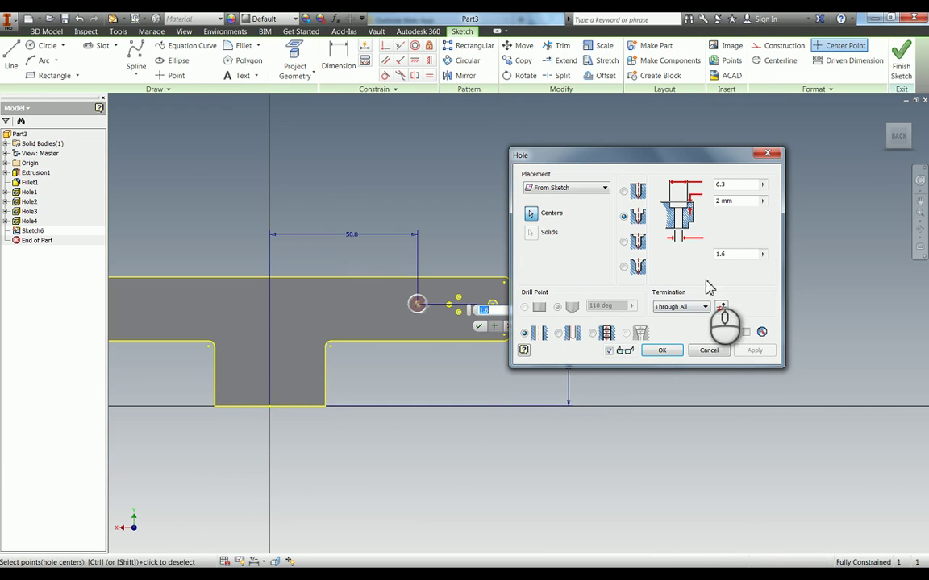
left_click(738, 255)
type("4")
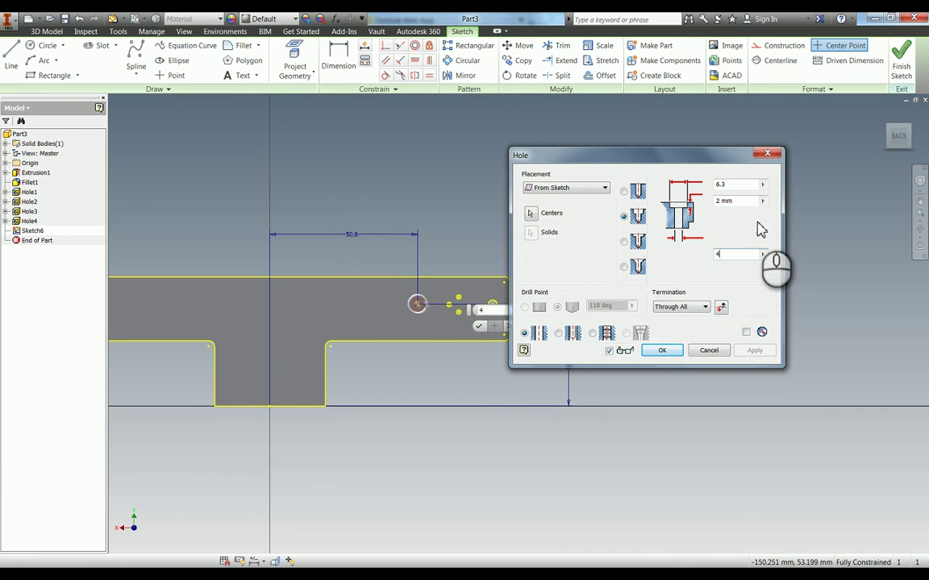
left_click(735, 184)
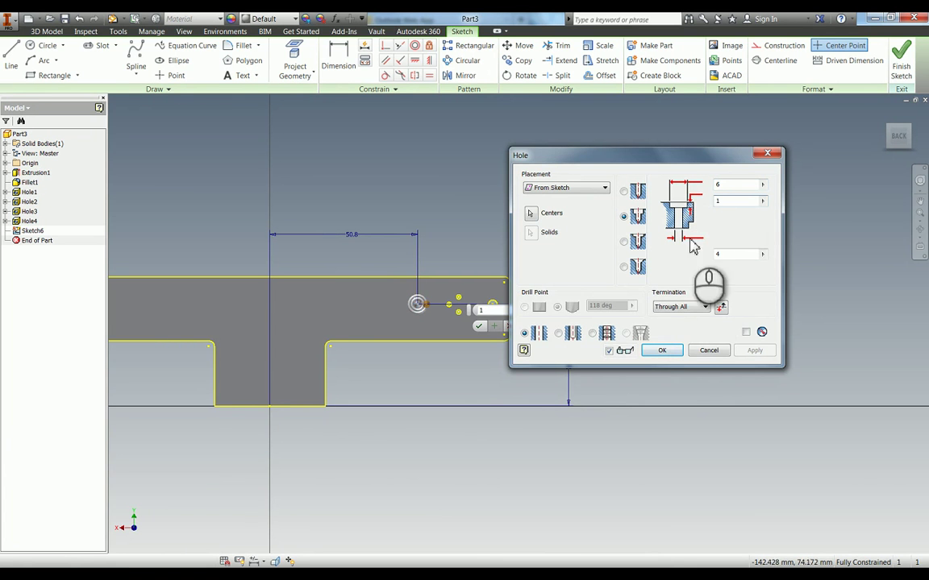
left_click(662, 349)
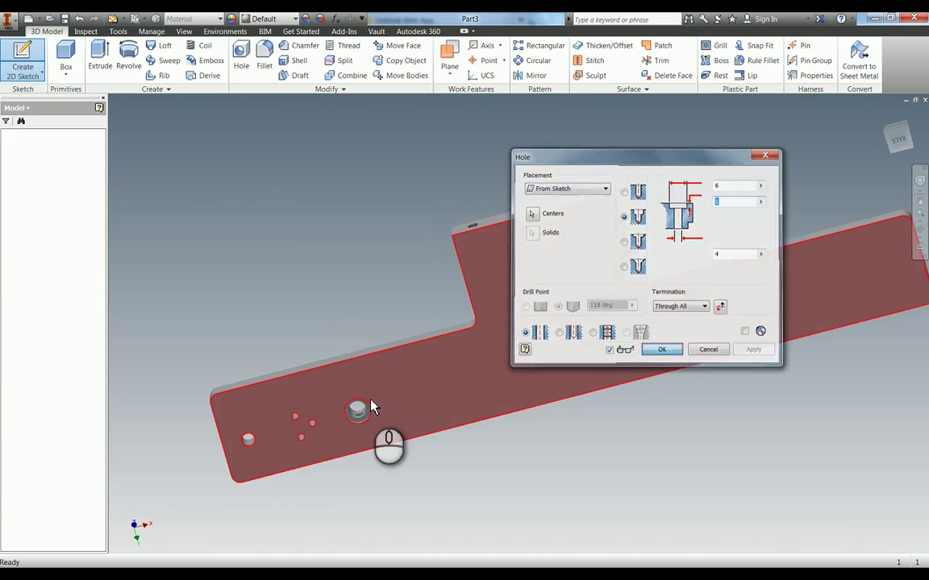
scroll(366, 419, "down", 5)
scroll(371, 423, "up", 5)
middle_click_drag(422, 412, 319, 428)
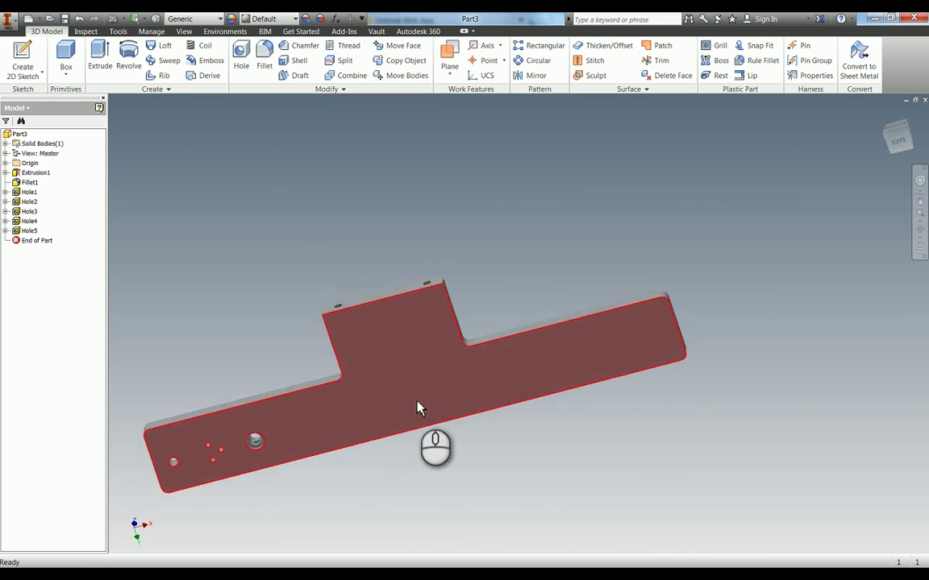
Step: Mirror the countersunk hole, the three small drilled holes and the counterbore hole about the YZ plane
middle_click_drag(417, 409, 321, 374, "shift")
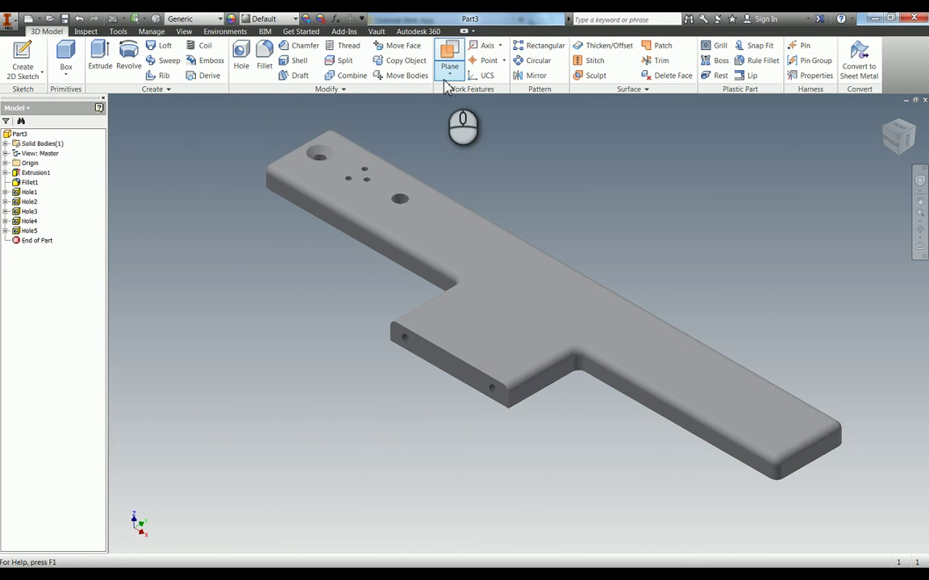
left_click(536, 75)
left_click(29, 221)
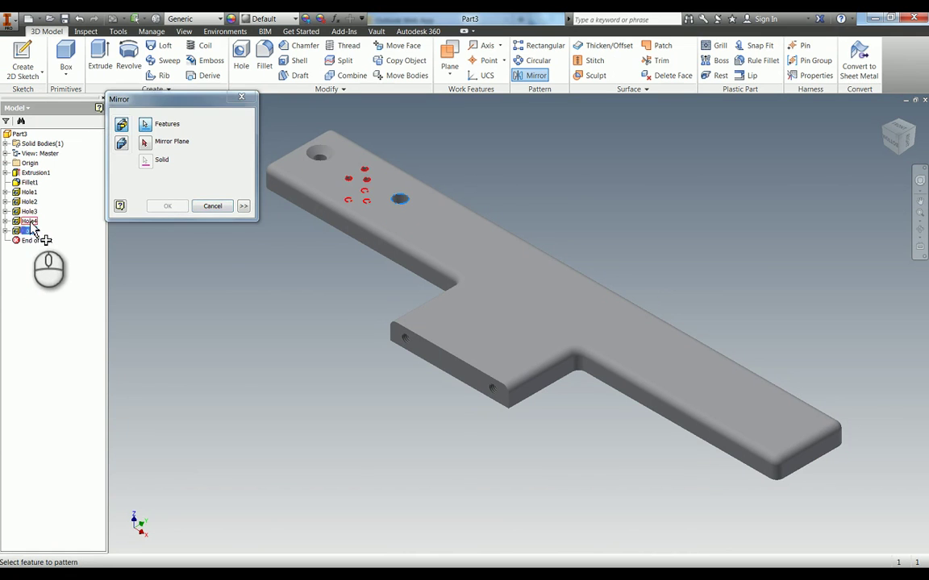
left_click(145, 143)
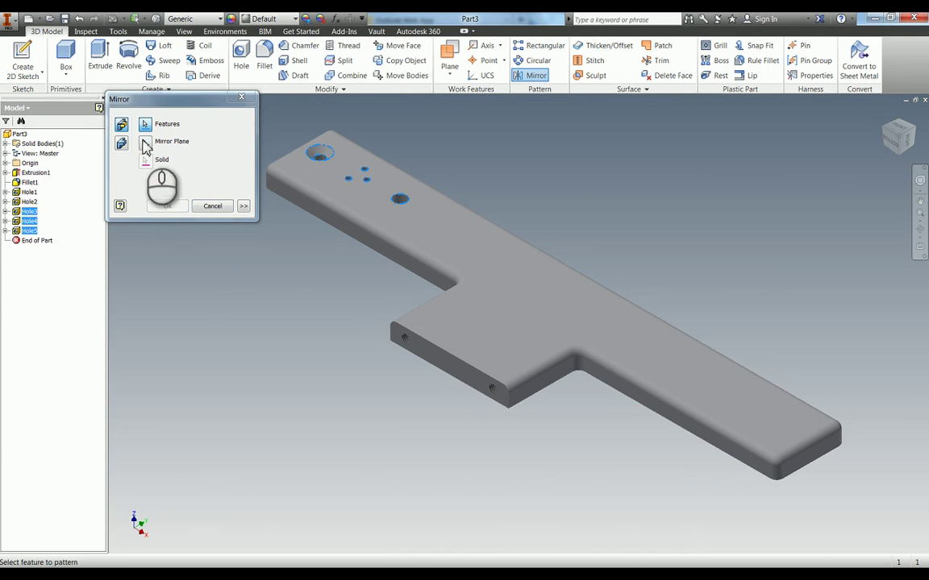
left_click(6, 163)
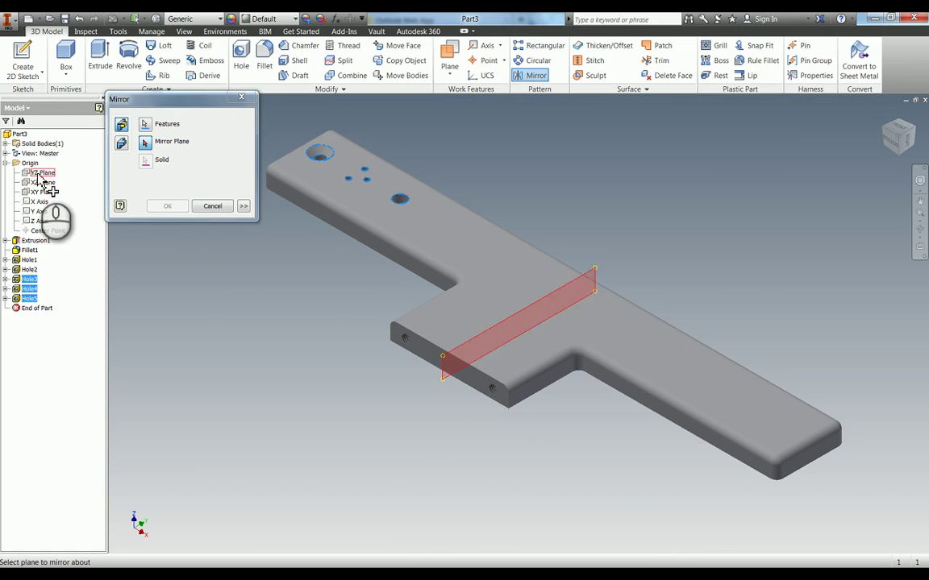
left_click(39, 175)
left_click(167, 208)
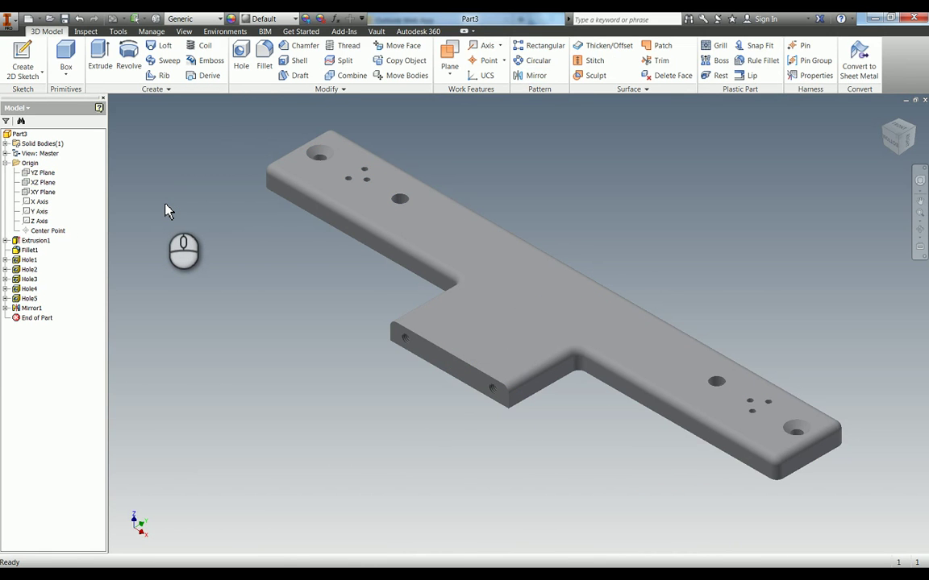
Step: Set the title in the part's iProperties to Side Frame and display the project properties
right_click(16, 134)
left_click(48, 231)
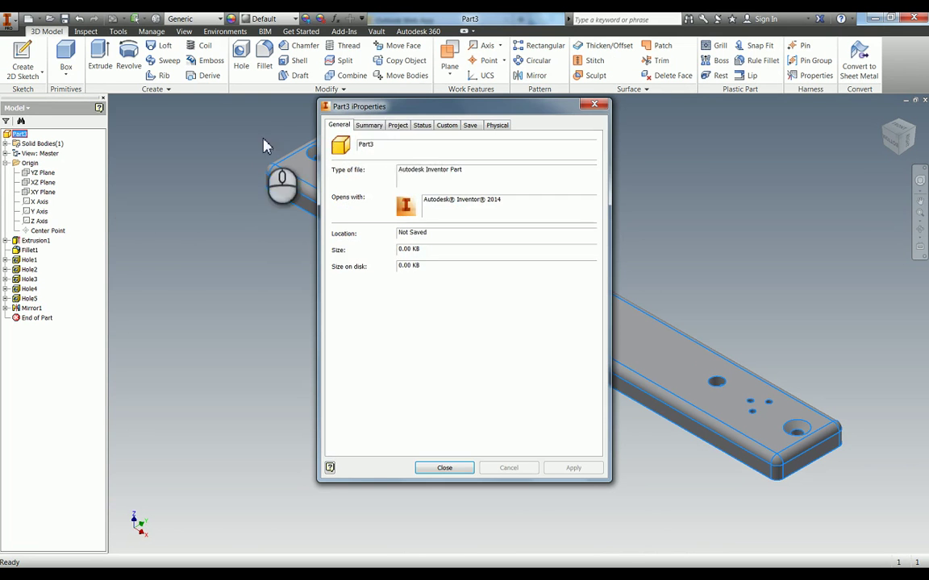
left_click(377, 127)
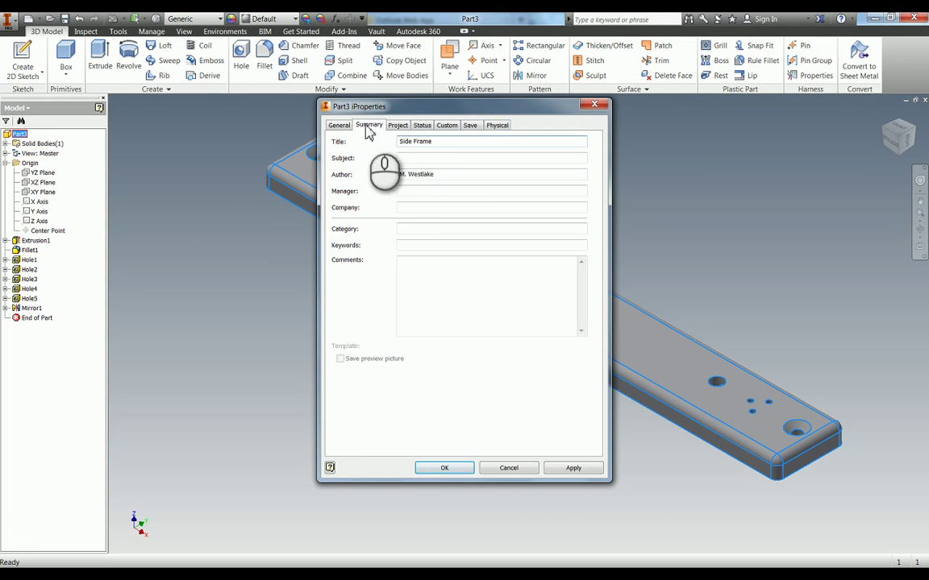
left_click(397, 125)
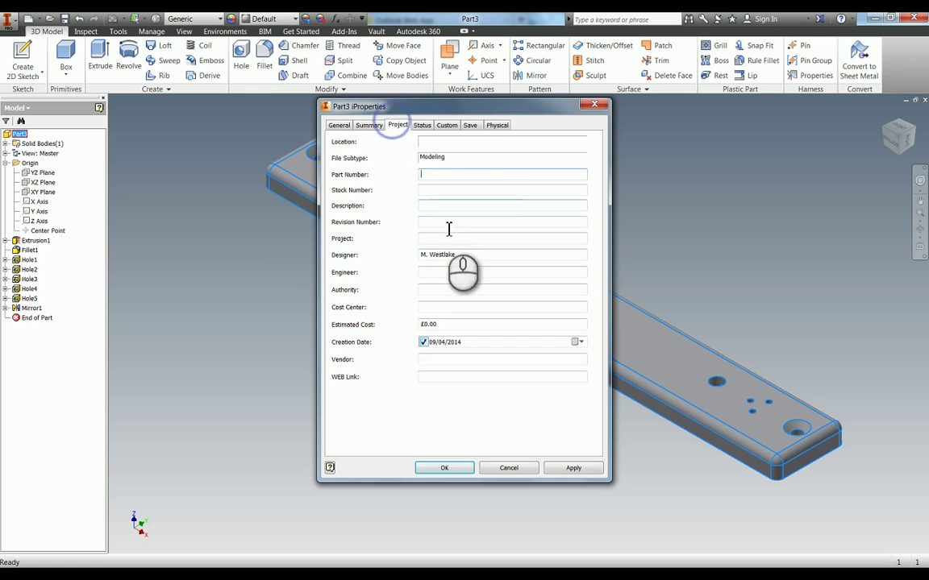
Step: Set the part's physical material to Steel and apply the iProperties changes
left_click(497, 126)
left_click(458, 182)
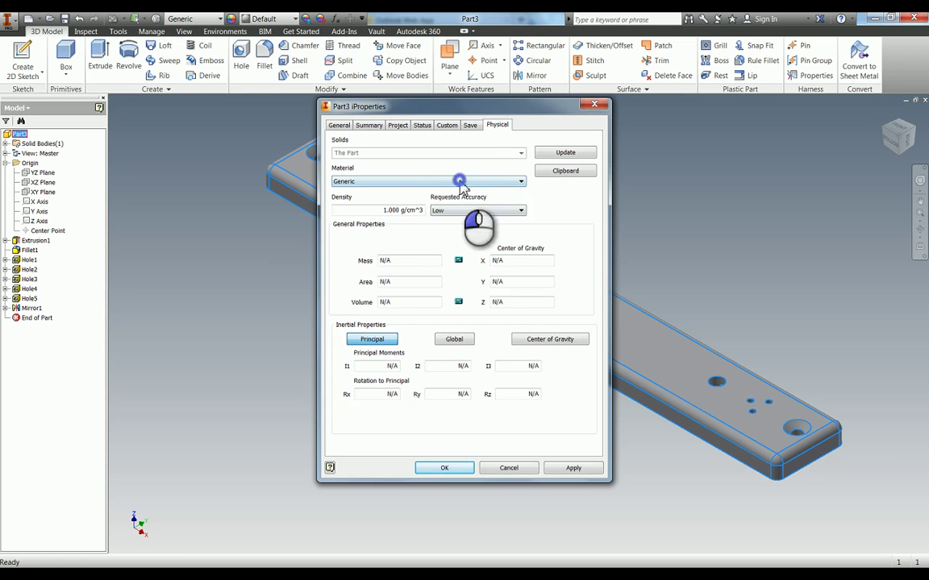
scroll(395, 306, "down", 3)
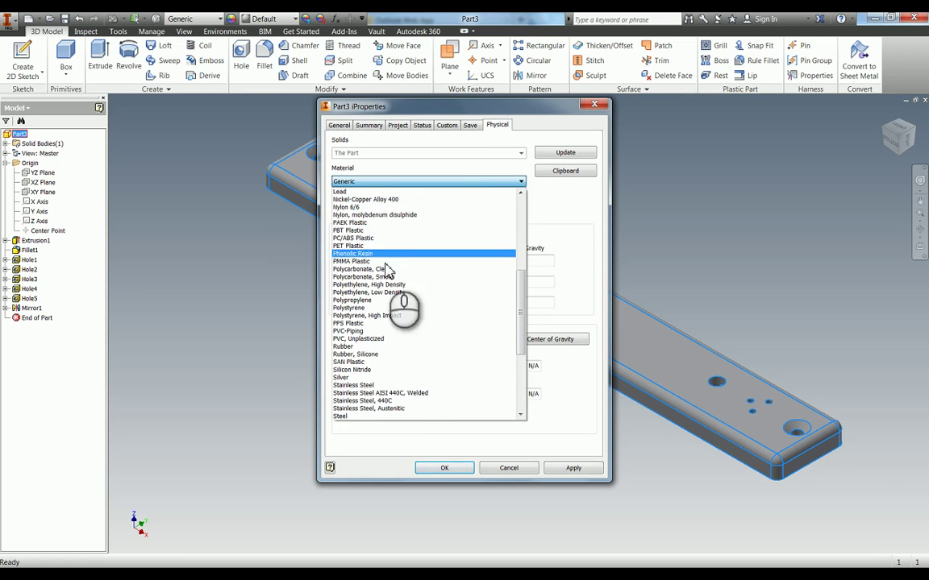
left_click(361, 417)
left_click(573, 468)
left_click(444, 467)
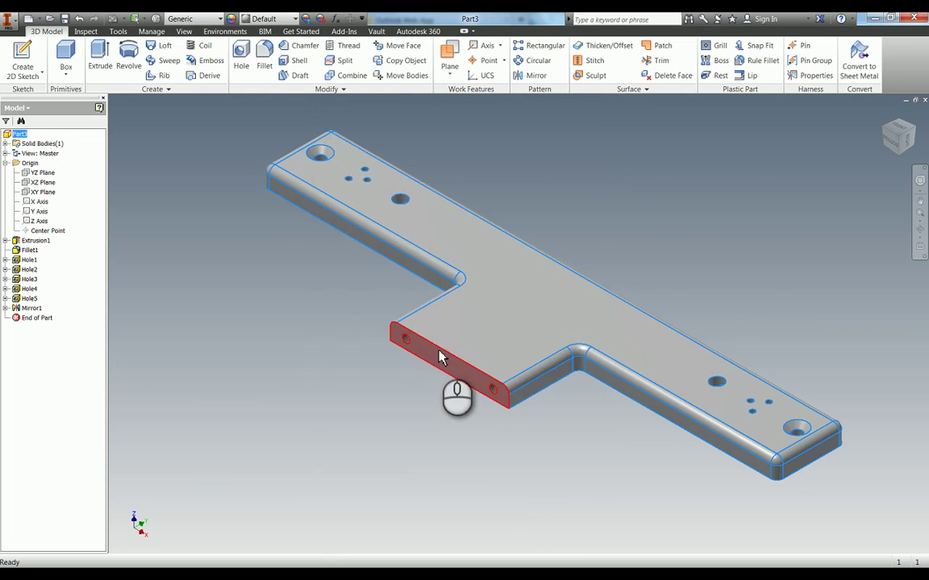
Step: Save the part as Side Framee in the Boxer Engine folder
key("ctrl+s")
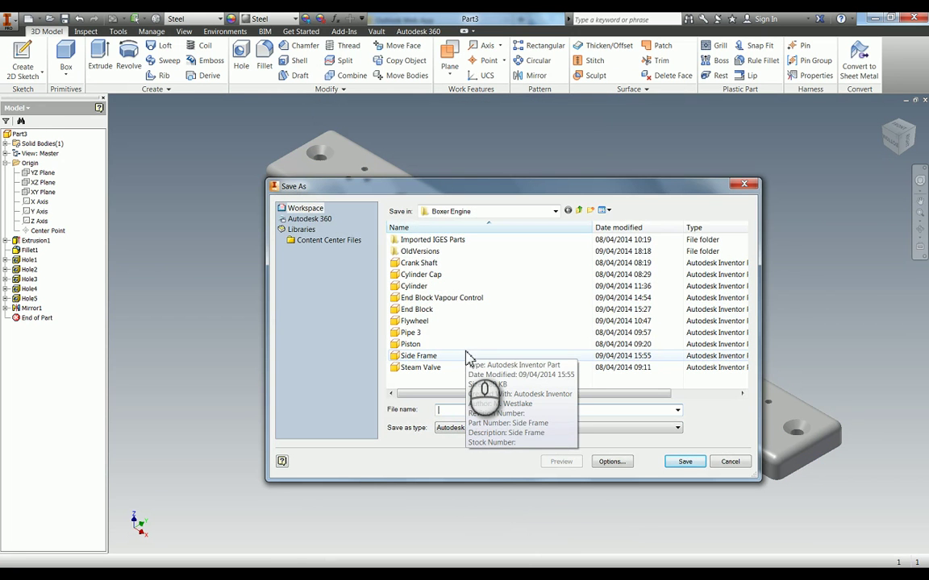
type("Side Framee")
key("Return")
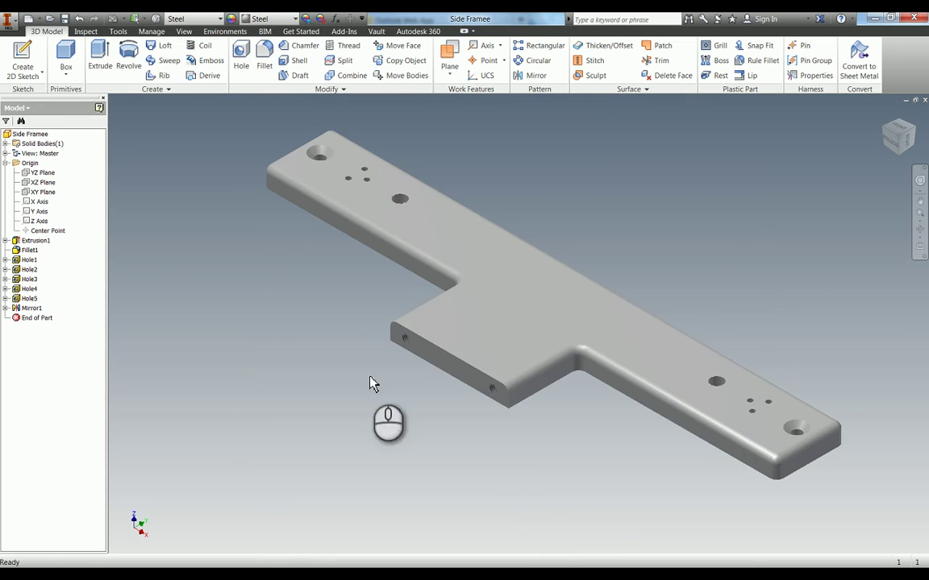